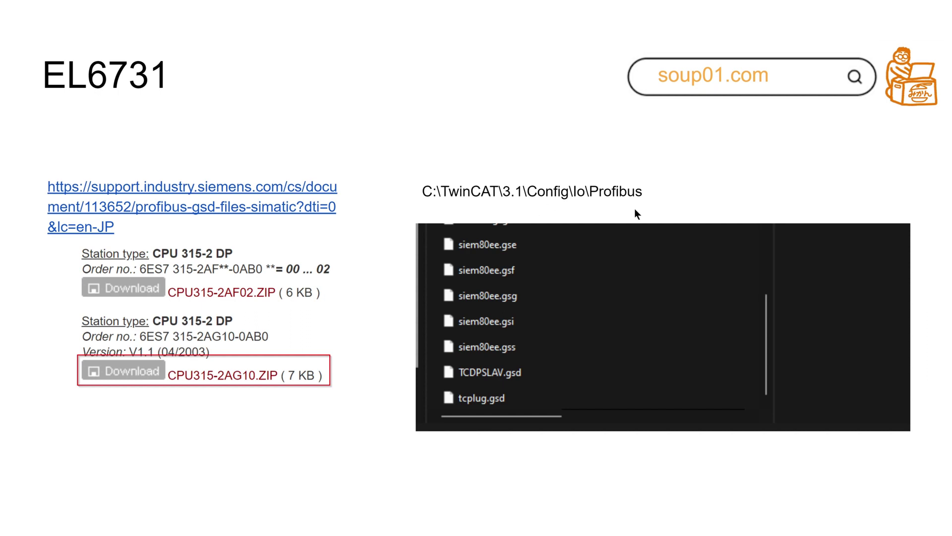
{"action": "key", "text": "Right"}
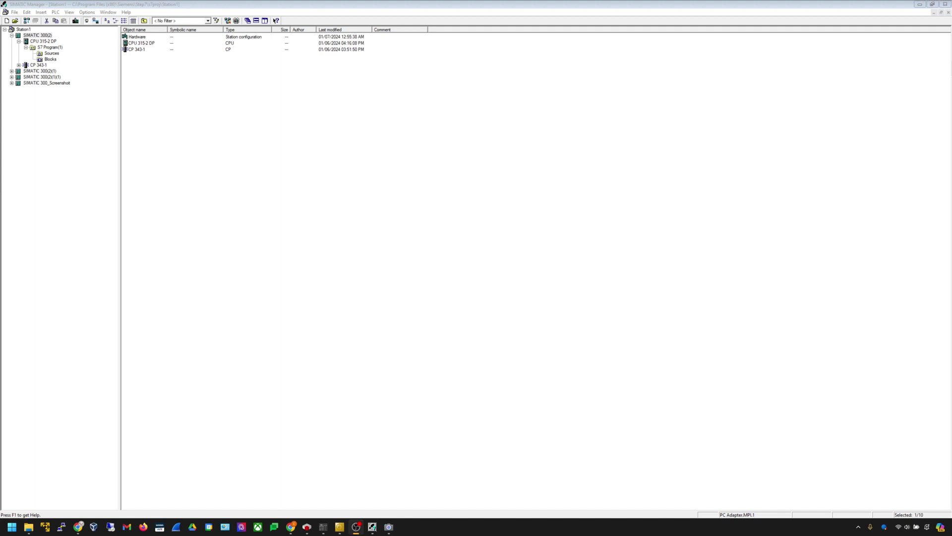
Open the hardware configuration of the SIMATIC 300(2) station
{"action": "left_click", "coordinate": [209, 135]}
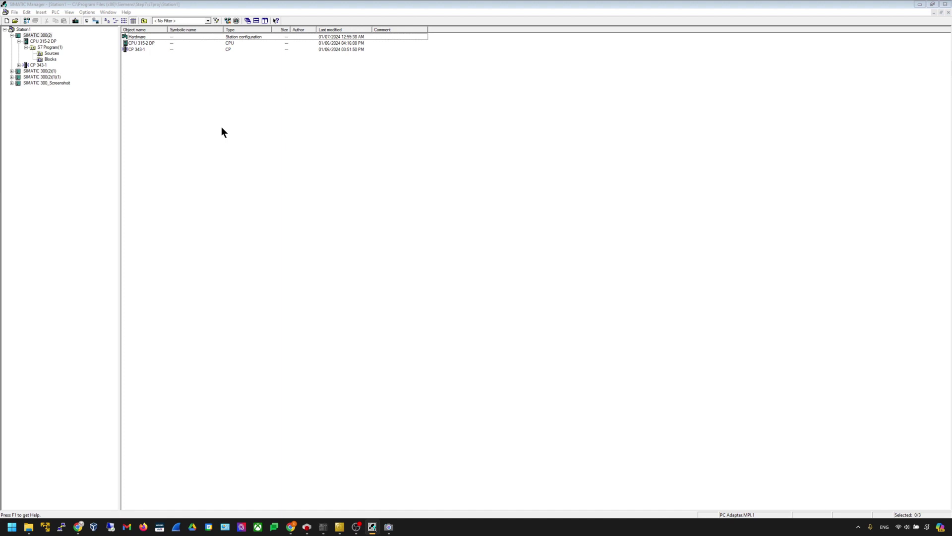
{"action": "left_click", "coordinate": [39, 40]}
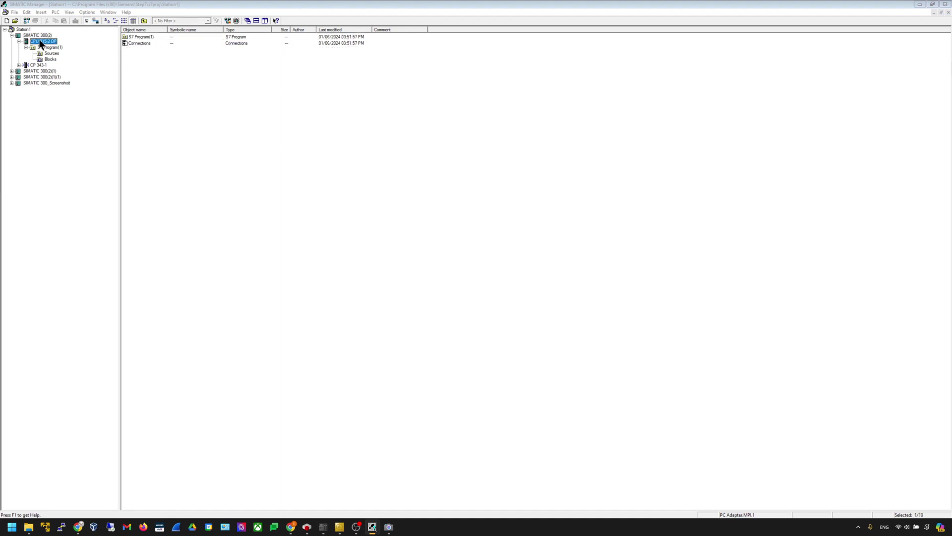
{"action": "left_click", "coordinate": [42, 34]}
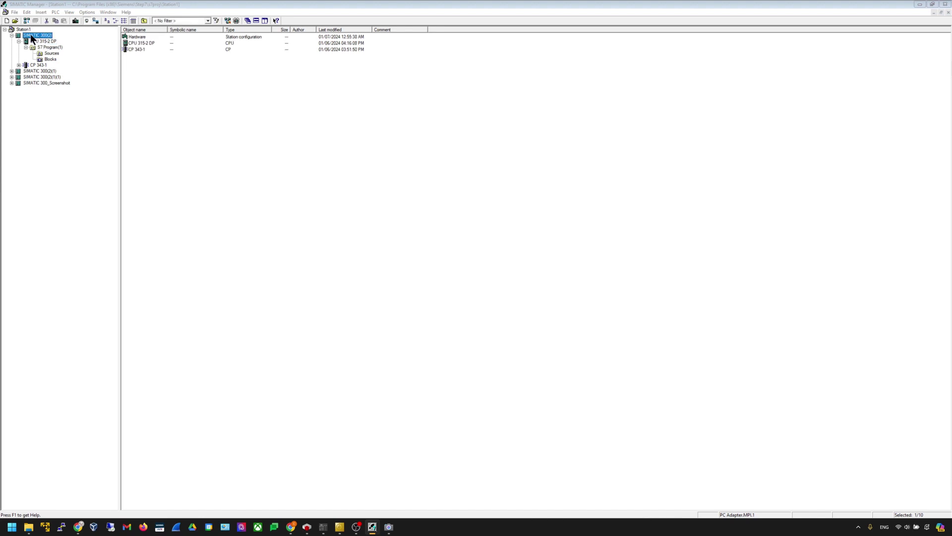
{"action": "left_click", "coordinate": [183, 37]}
{"action": "double_click", "coordinate": [183, 38]}
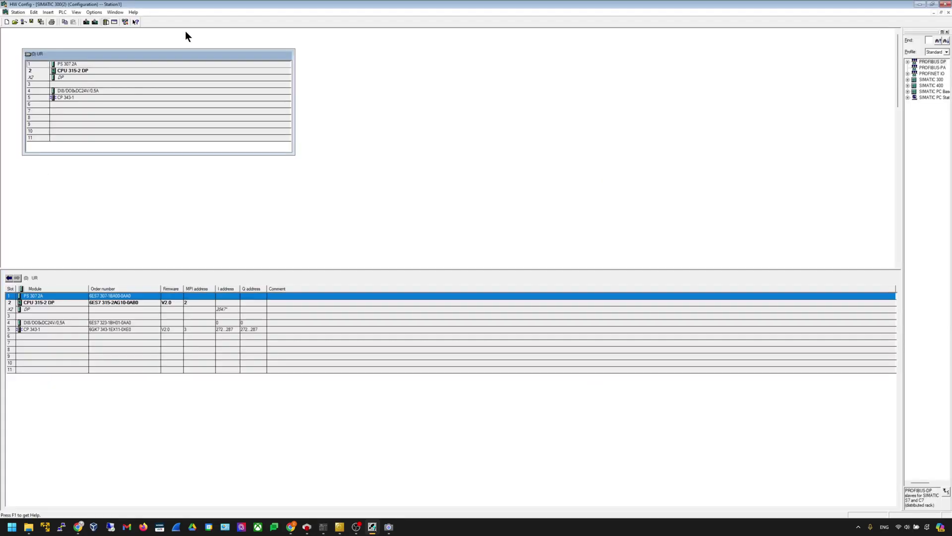
Reposition the UR rack in the station layout and select the CPU's DP interface in row X2
{"action": "left_click_drag", "start_coordinate": [171, 58], "coordinate": [316, 100]}
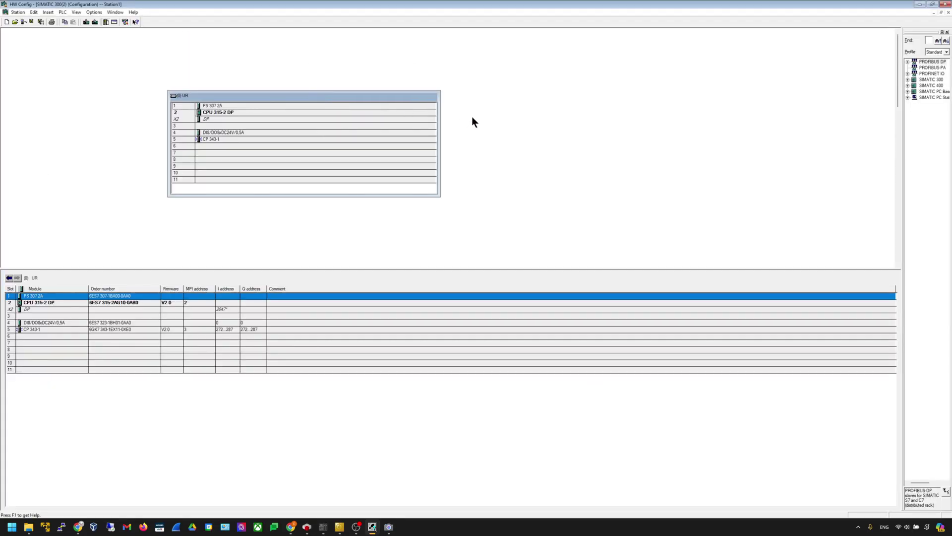
{"action": "left_click_drag", "start_coordinate": [404, 99], "coordinate": [300, 82]}
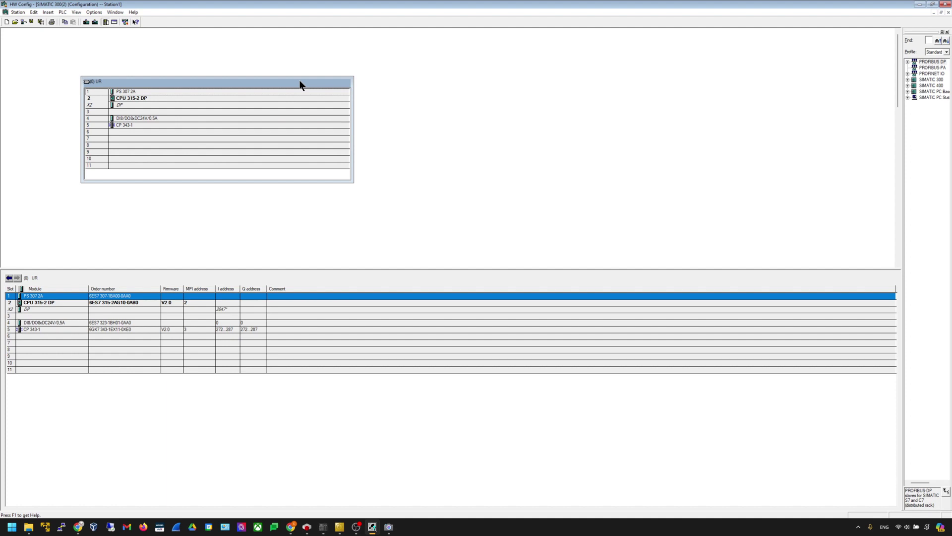
{"action": "left_click", "coordinate": [212, 106]}
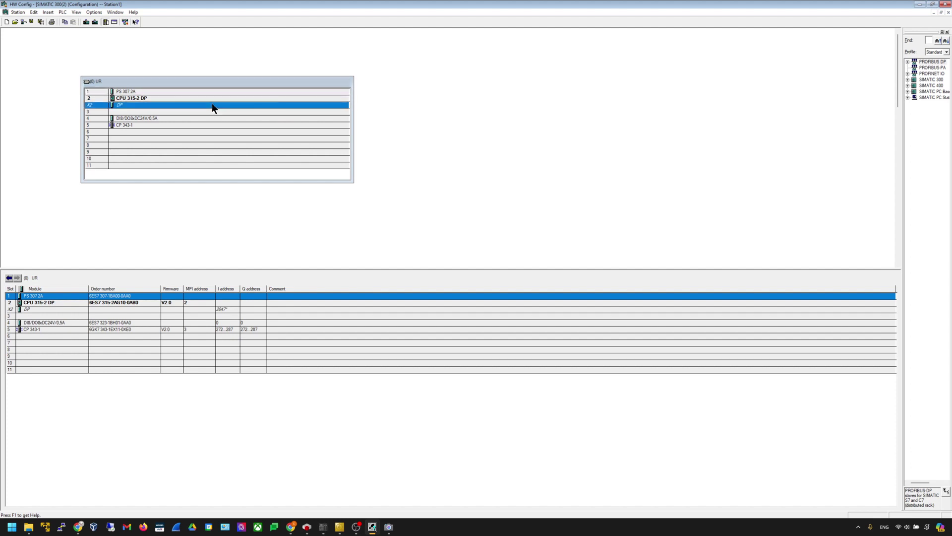
Switch to the Camera app to look at the physical hardware setup, and return to the hardware configuration
{"action": "left_click", "coordinate": [389, 527]}
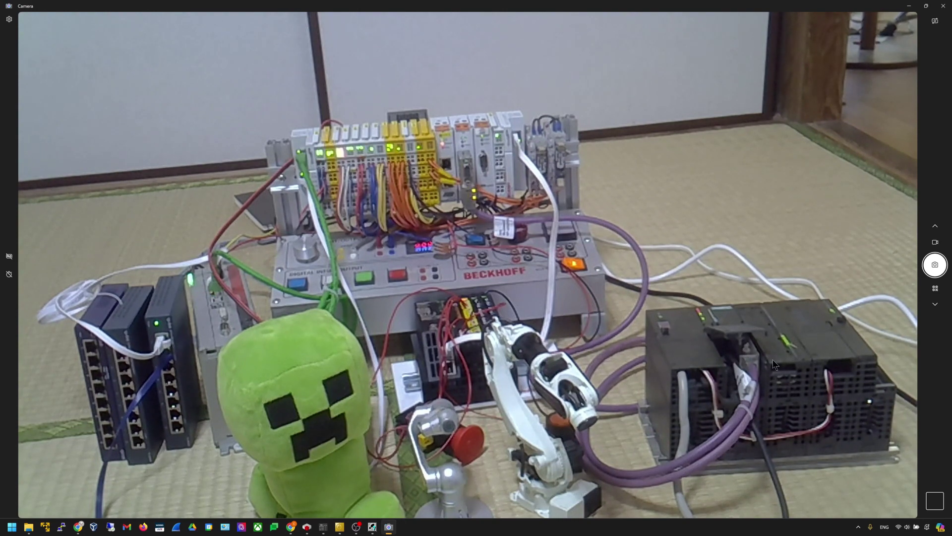
{"action": "left_click", "coordinate": [911, 10]}
{"action": "left_click", "coordinate": [489, 131]}
Review the DP interface's PROFIBUS address, subnet and network settings, including transmission rate and profile
{"action": "double_click", "coordinate": [225, 104]}
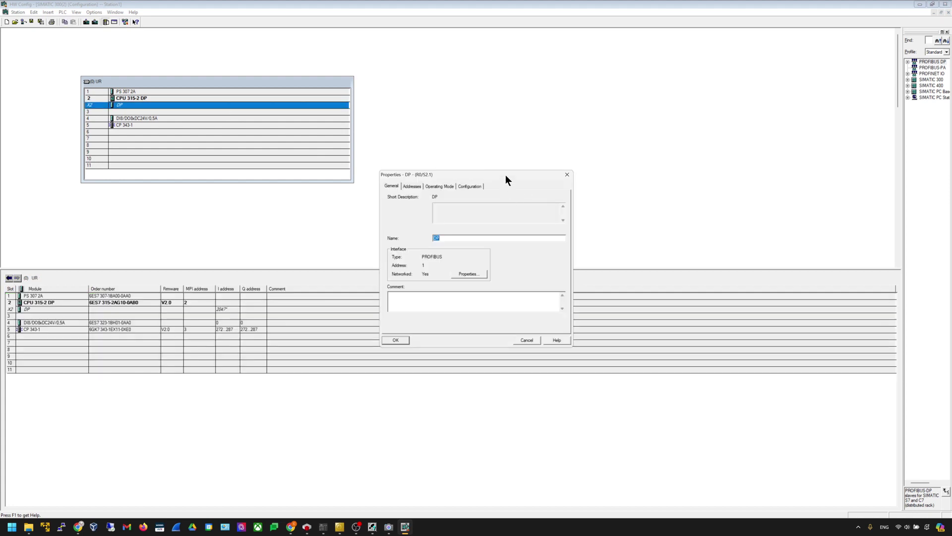
{"action": "left_click_drag", "start_coordinate": [504, 175], "coordinate": [429, 168]}
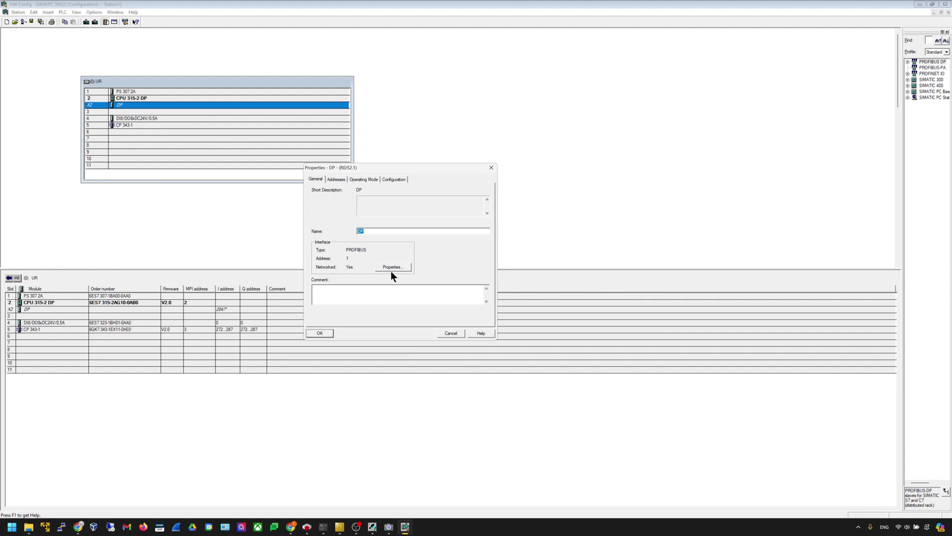
{"action": "left_click", "coordinate": [406, 267]}
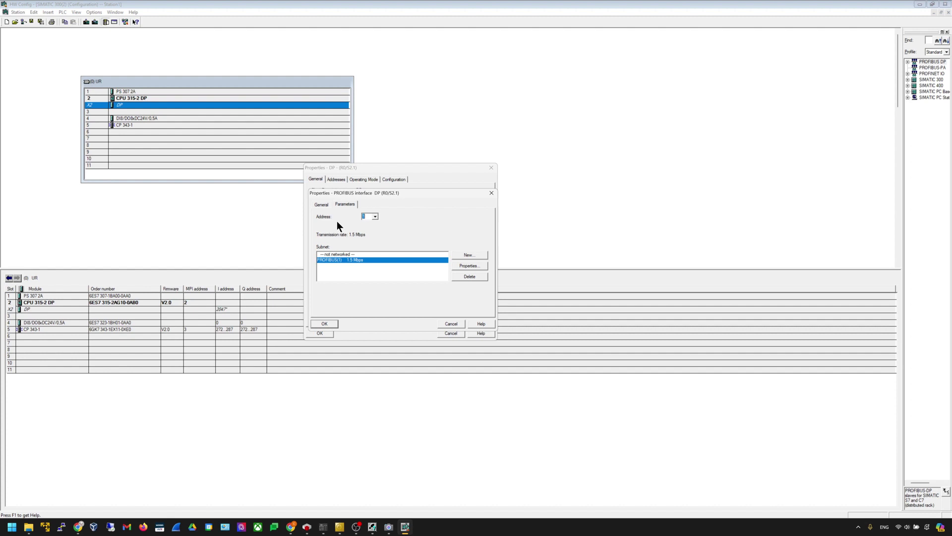
{"action": "left_click", "coordinate": [458, 267]}
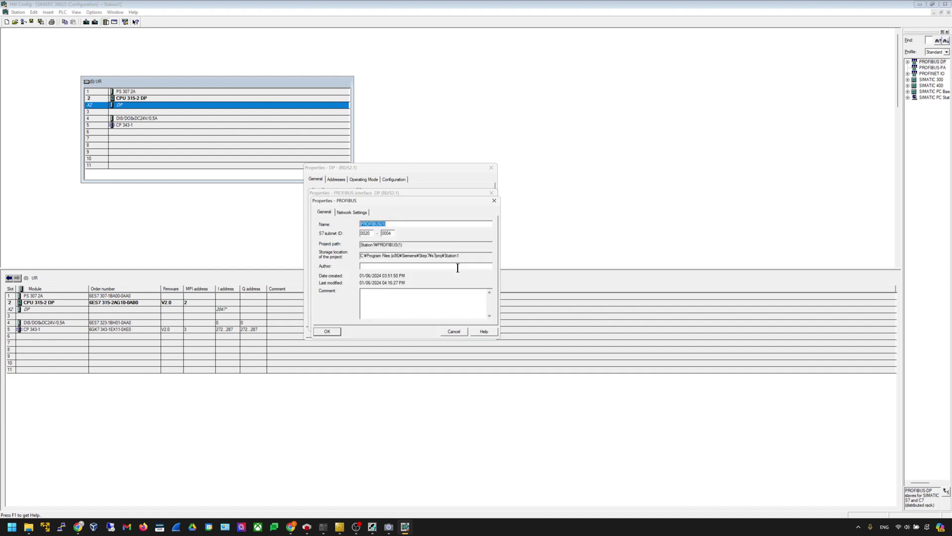
{"action": "left_click", "coordinate": [365, 213]}
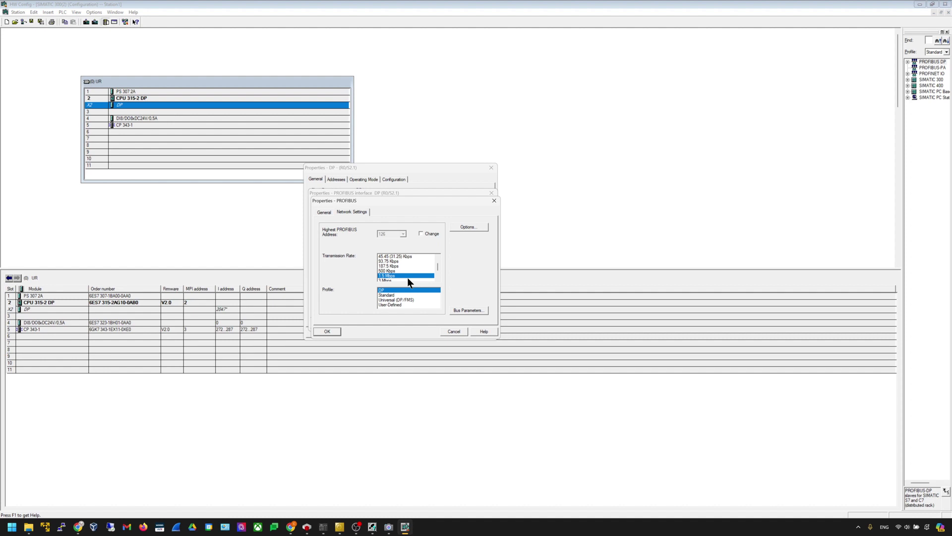
{"action": "key", "text": "Return"}
{"action": "key", "text": "Return"}
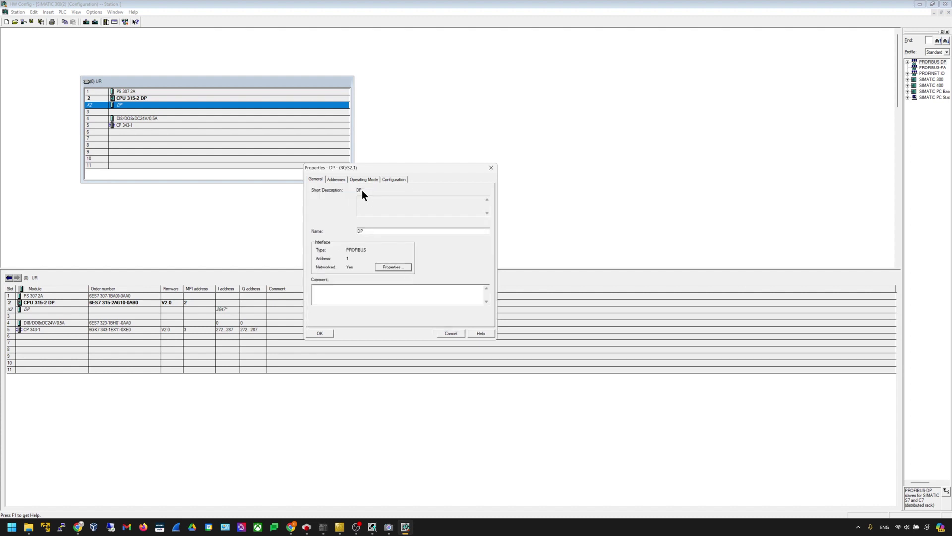
Review the DP interface's addresses, operating mode and master-slave configuration lines
{"action": "left_click", "coordinate": [336, 180]}
{"action": "left_click", "coordinate": [352, 180]}
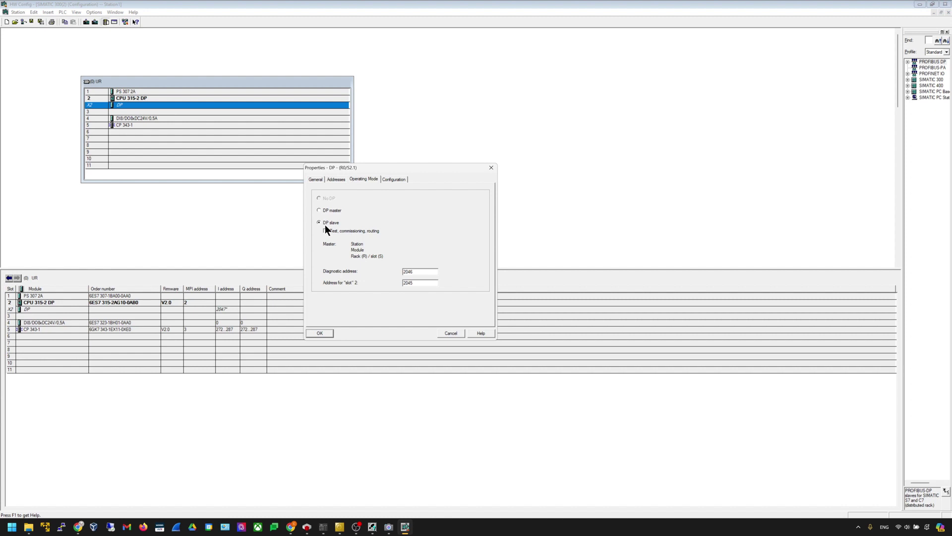
{"action": "left_click", "coordinate": [403, 181]}
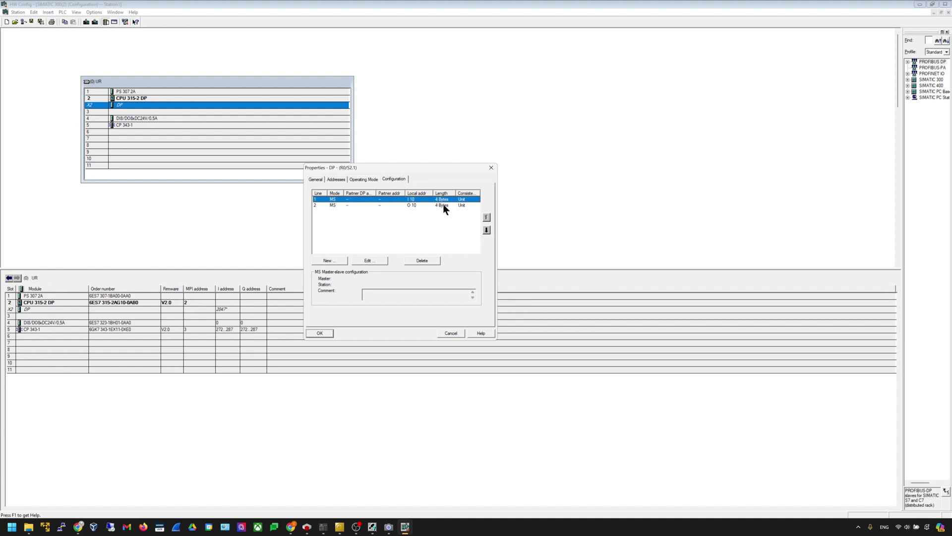
Inspect the settings of configuration line 1 and of a new line, and leave the hardware configuration without changes
{"action": "double_click", "coordinate": [375, 201]}
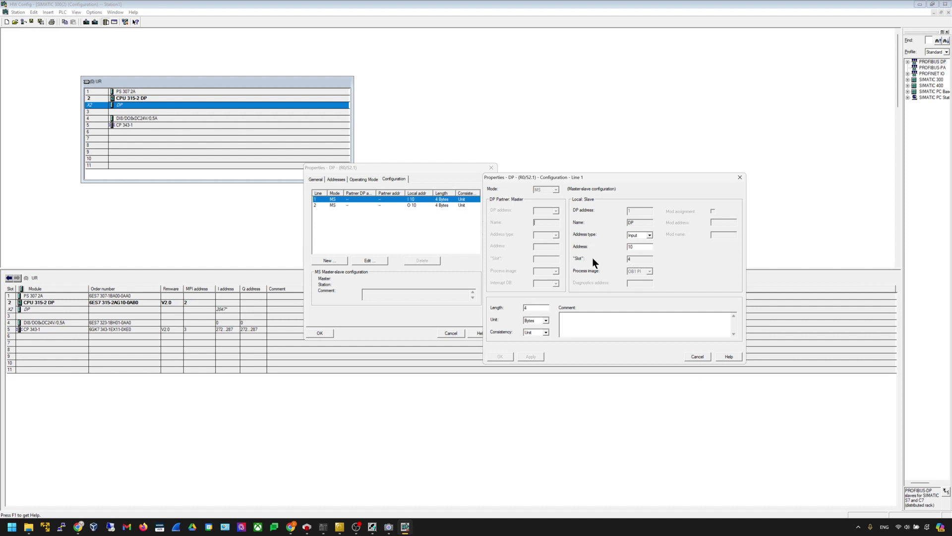
{"action": "key", "text": "Escape"}
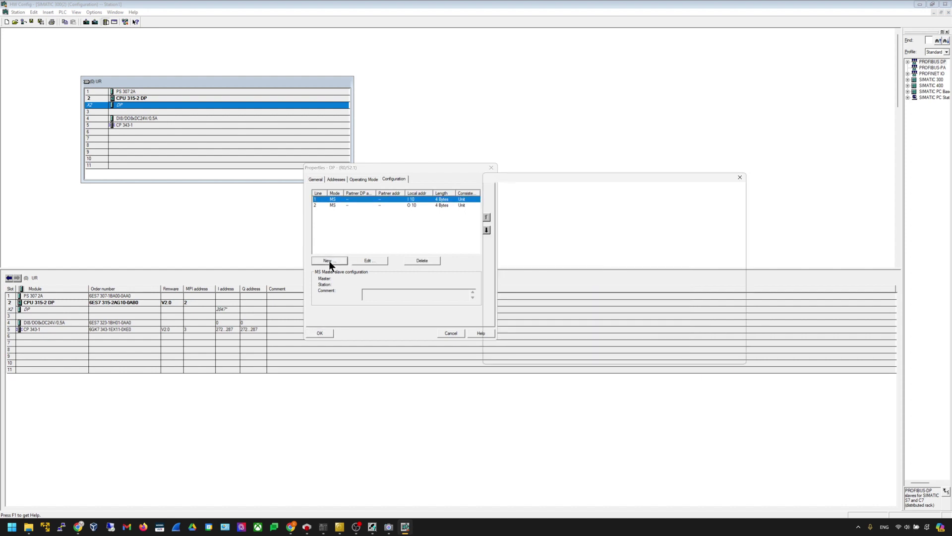
{"action": "left_click", "coordinate": [327, 260]}
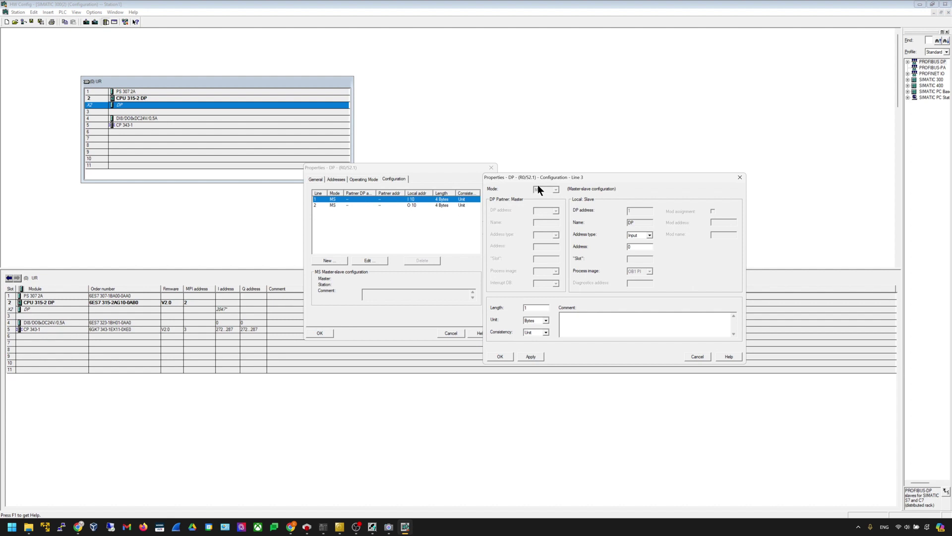
{"action": "key", "text": "Escape"}
{"action": "key", "text": "Escape"}
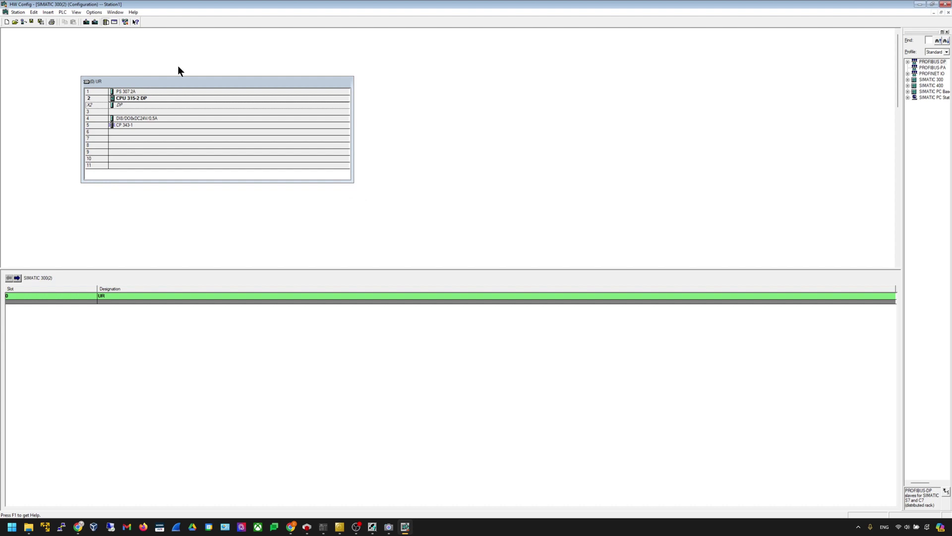
{"action": "left_click", "coordinate": [940, 4]}
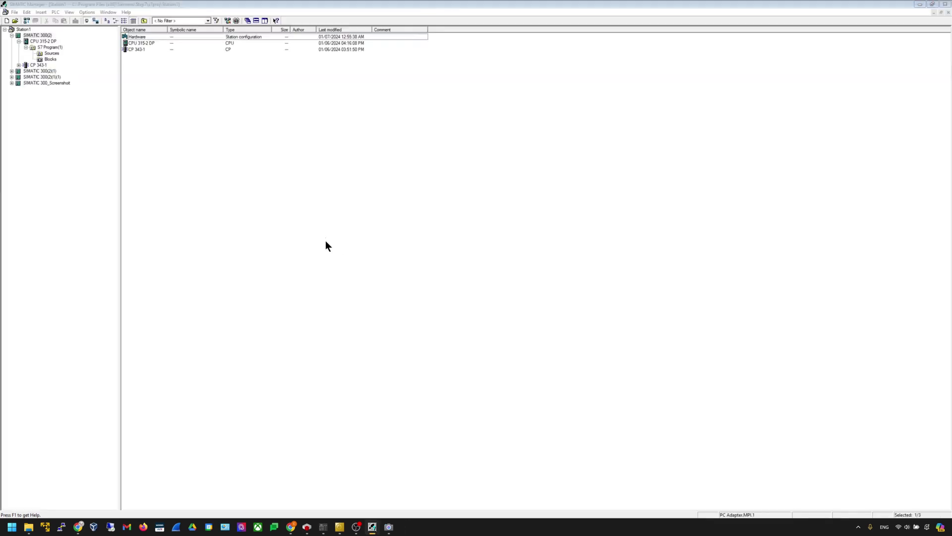
Open organization block OB1 from the CPU 315-2 DP's program blocks to examine its code
{"action": "left_click", "coordinate": [41, 60]}
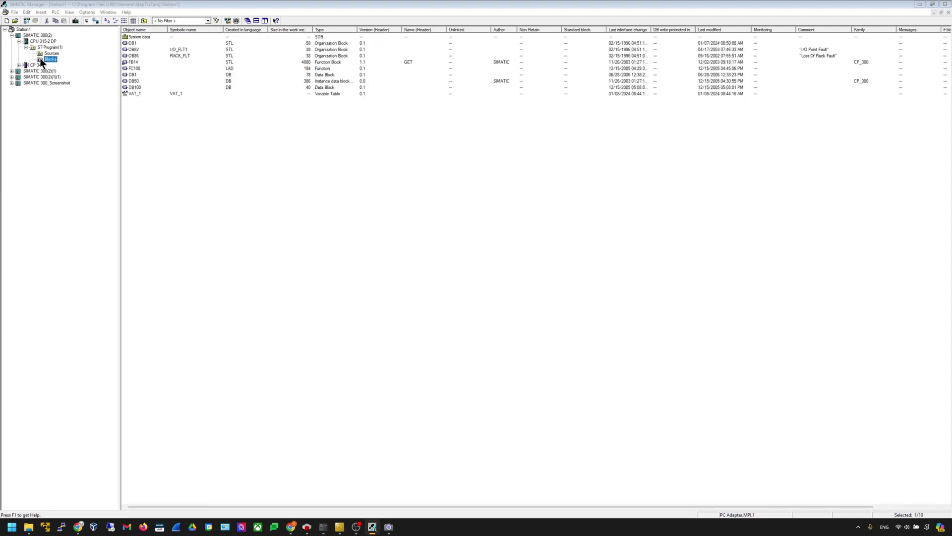
{"action": "left_click", "coordinate": [204, 49]}
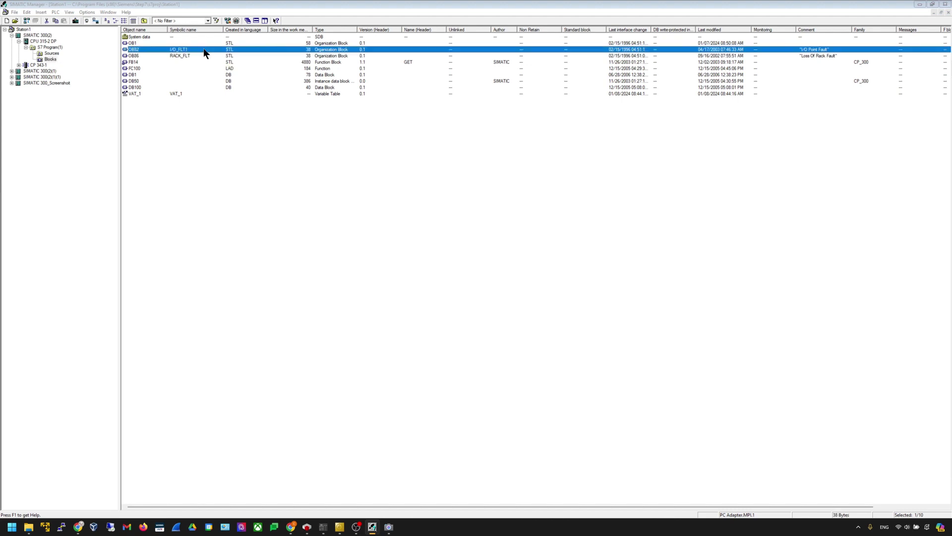
{"action": "left_click", "coordinate": [190, 38]}
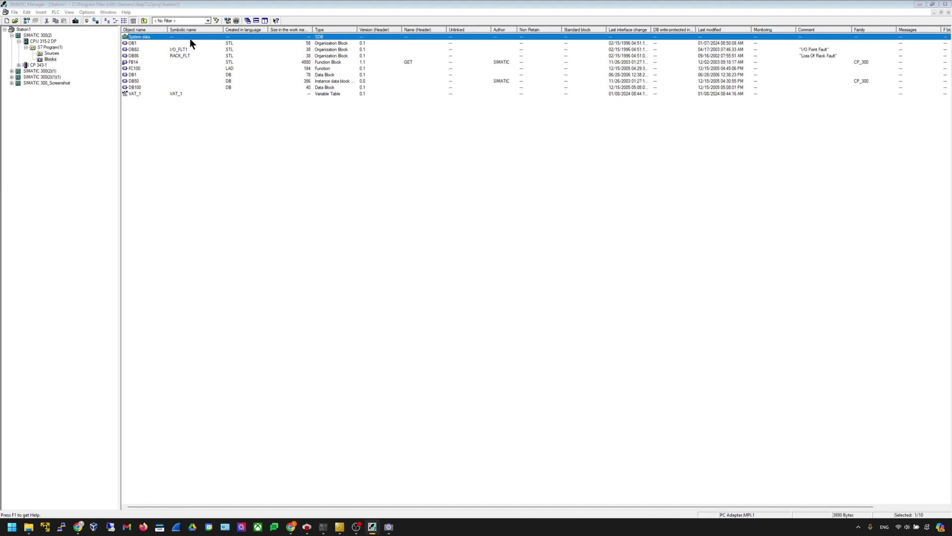
{"action": "double_click", "coordinate": [190, 44]}
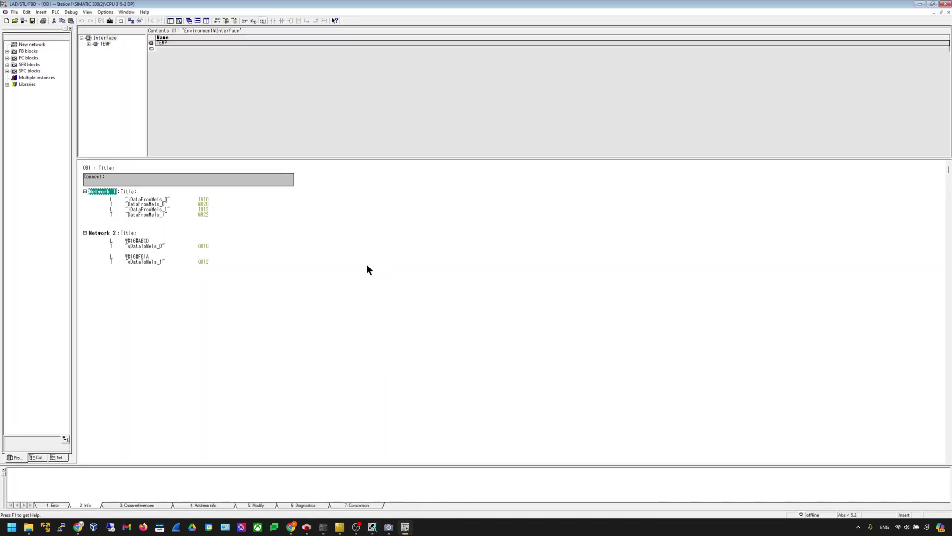
{"action": "key", "text": "ctrl+KP_Add"}
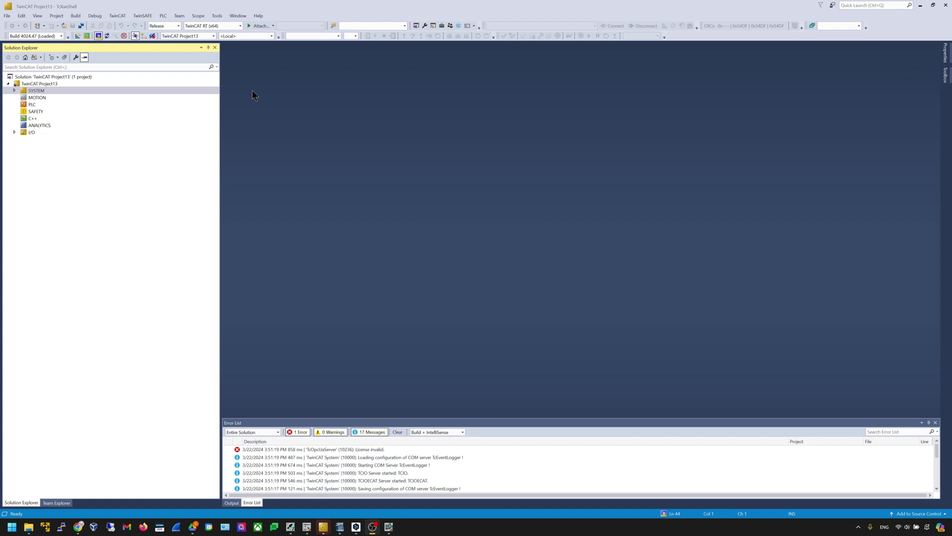
In the TwinCAT project, choose CP-1CA674 as the target system and restart TwinCAT in Config Mode
{"action": "left_click", "coordinate": [106, 90]}
{"action": "left_click", "coordinate": [139, 96]}
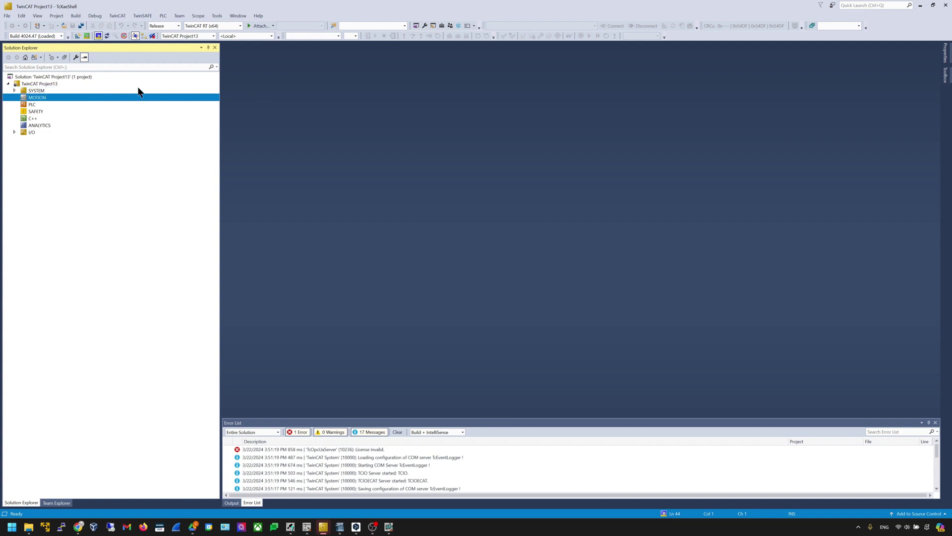
{"action": "double_click", "coordinate": [131, 91]}
{"action": "left_click", "coordinate": [358, 77]}
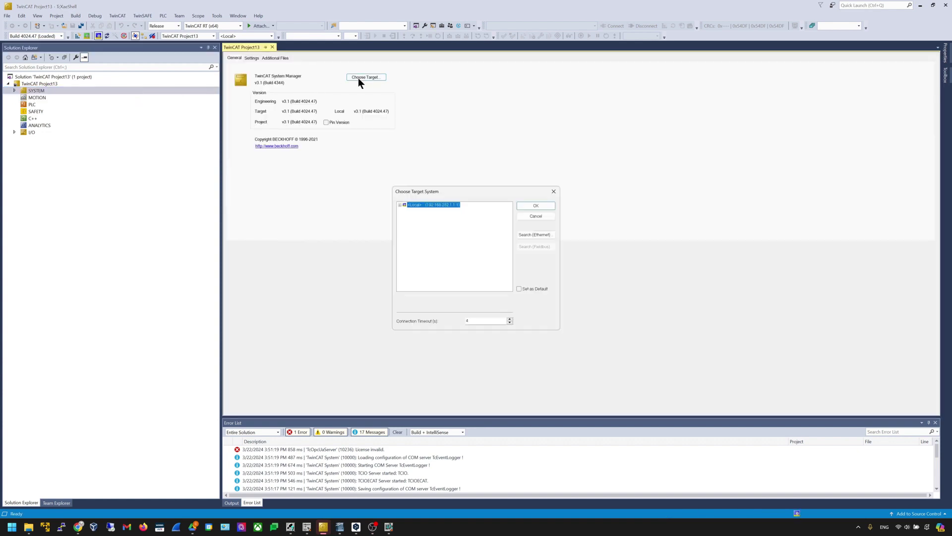
{"action": "left_click", "coordinate": [400, 204]}
{"action": "left_click", "coordinate": [417, 210]}
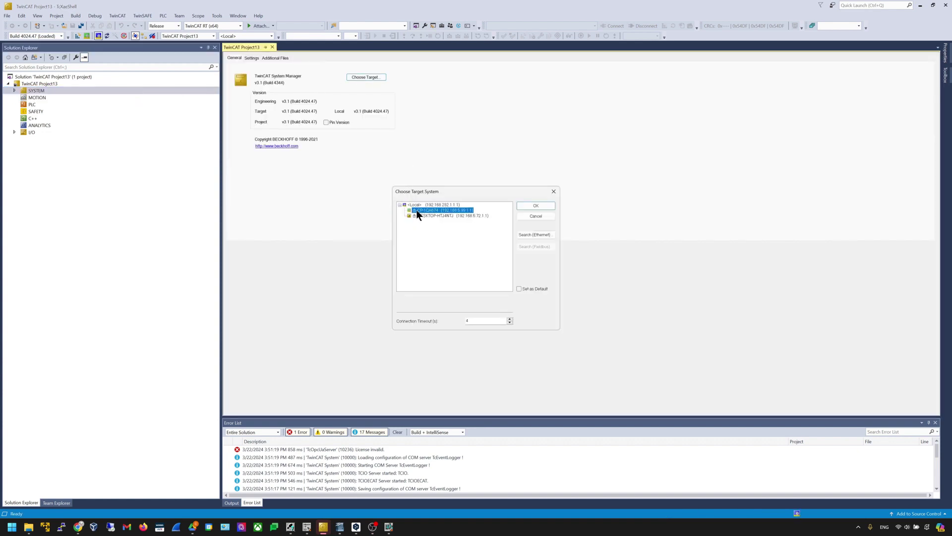
{"action": "left_click", "coordinate": [536, 205]}
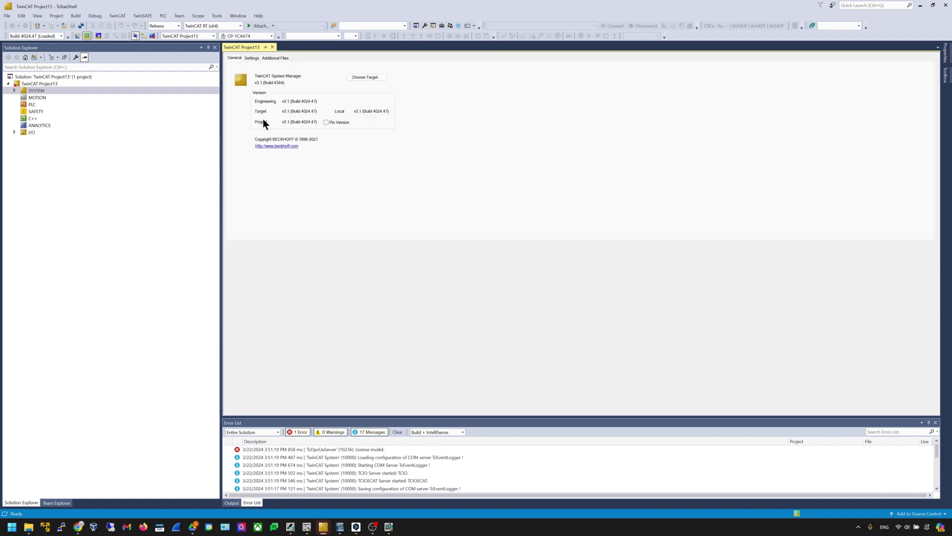
{"action": "left_click", "coordinate": [100, 36]}
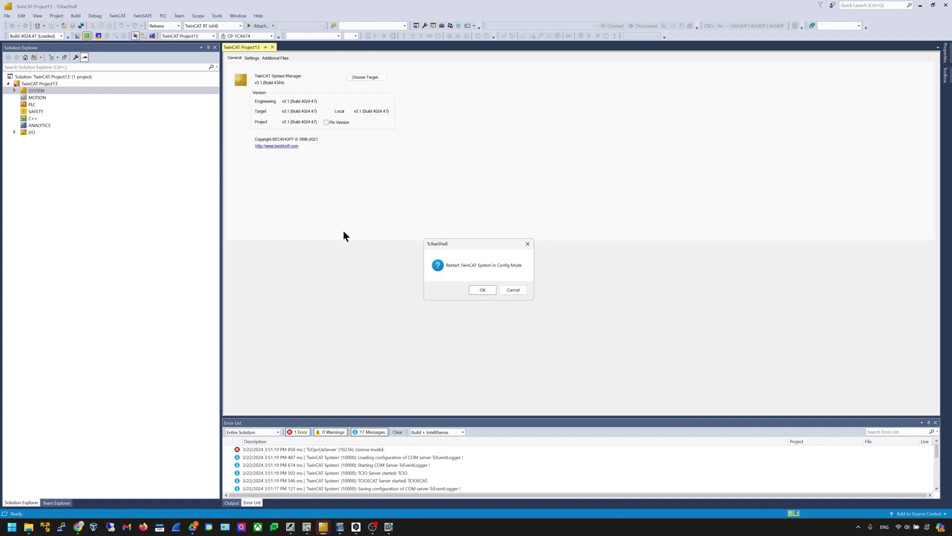
{"action": "left_click", "coordinate": [482, 289]}
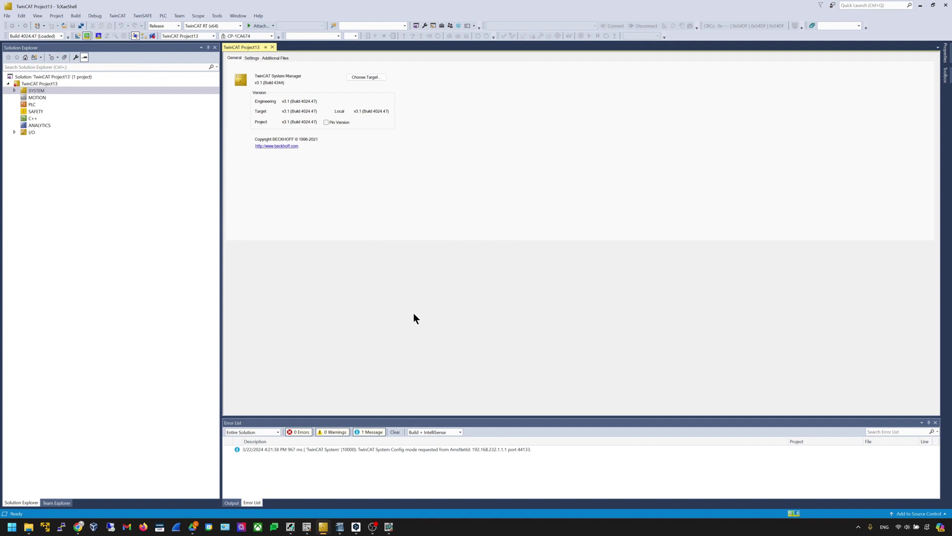
Add an EtherCAT Master under the I/O devices without assigning a network adapter
{"action": "left_click", "coordinate": [51, 132]}
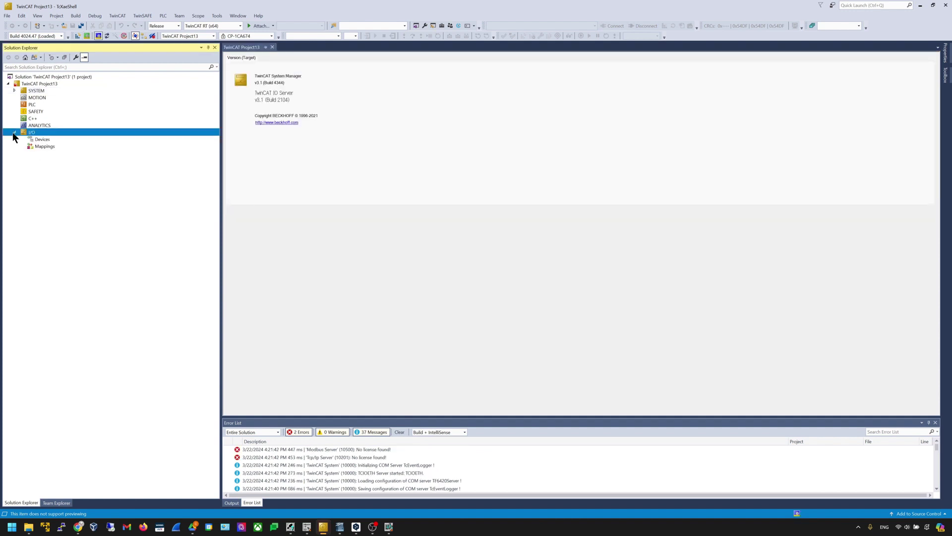
{"action": "left_click", "coordinate": [51, 138]}
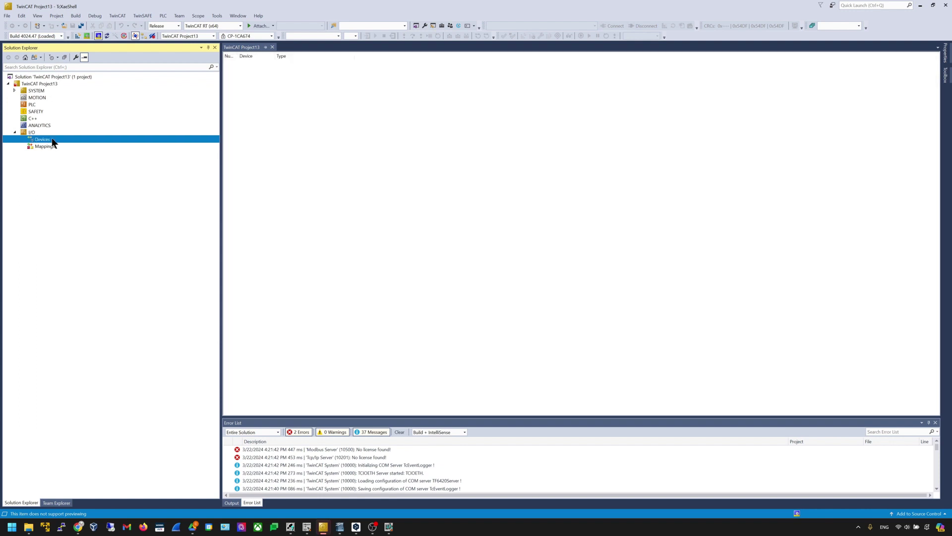
{"action": "right_click", "coordinate": [73, 140]}
{"action": "left_click", "coordinate": [88, 144]}
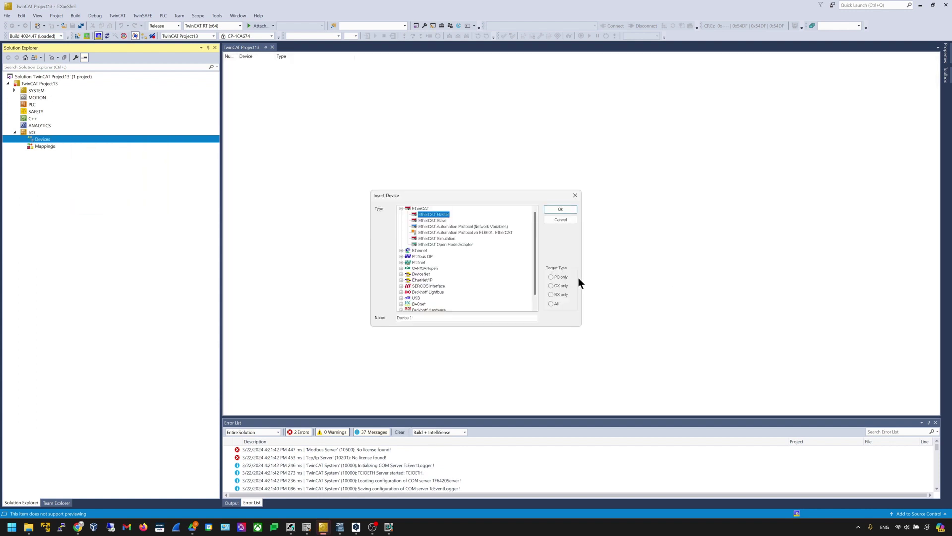
{"action": "double_click", "coordinate": [440, 215]}
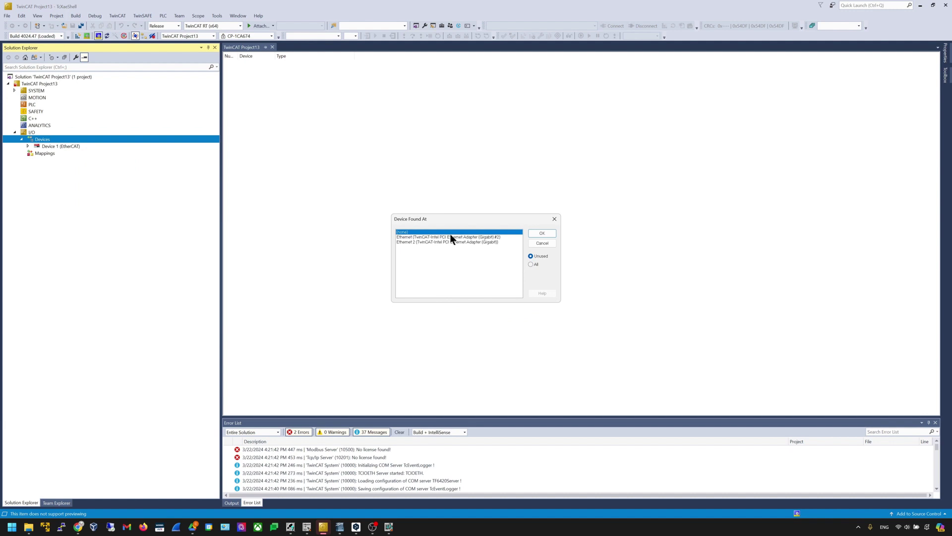
{"action": "left_click", "coordinate": [542, 233]}
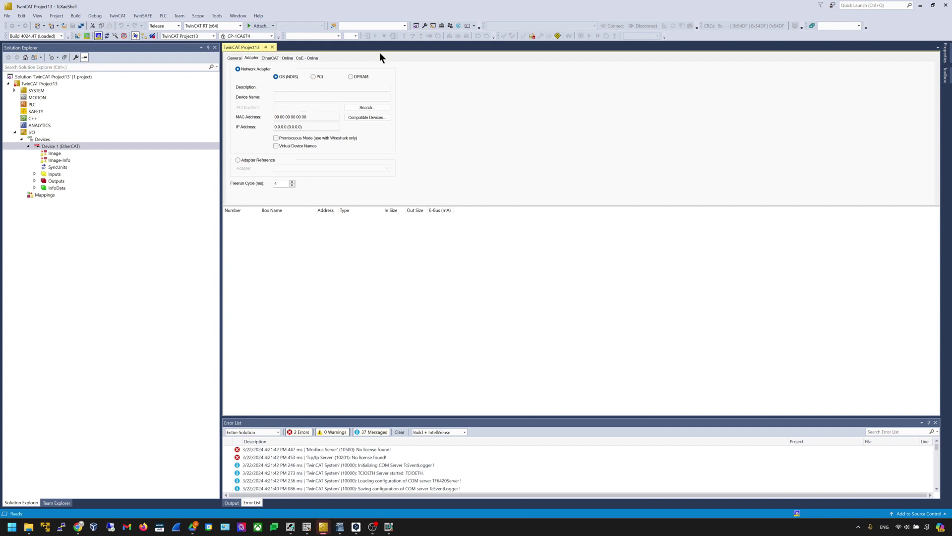
Assign the Ethernet 2 (TwinCAT-Intel PCI Ethernet Adapter) network adapter to Device 1 and check its address data
{"action": "left_click", "coordinate": [362, 105]}
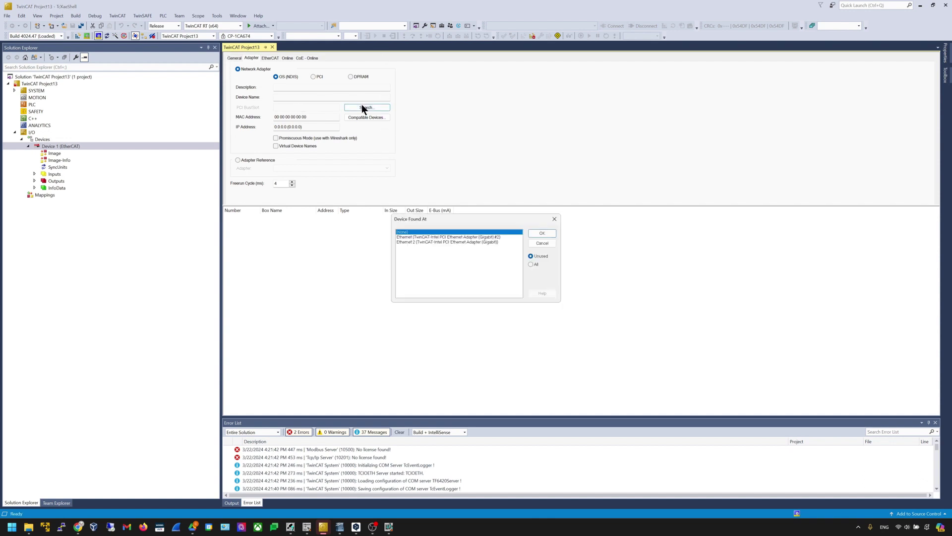
{"action": "double_click", "coordinate": [416, 242]}
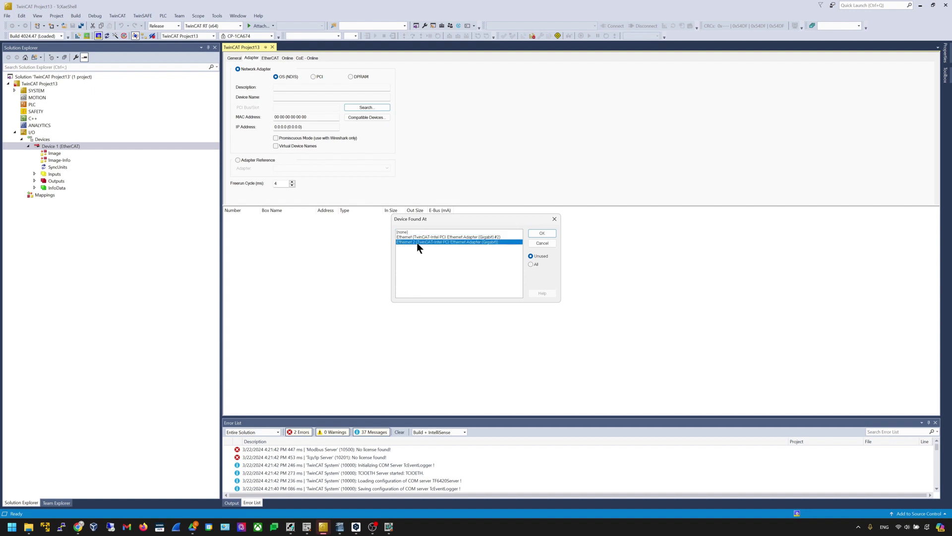
{"action": "left_click_drag", "start_coordinate": [315, 127], "coordinate": [243, 123]}
{"action": "left_click_drag", "start_coordinate": [336, 127], "coordinate": [260, 121]}
{"action": "left_click", "coordinate": [382, 231]}
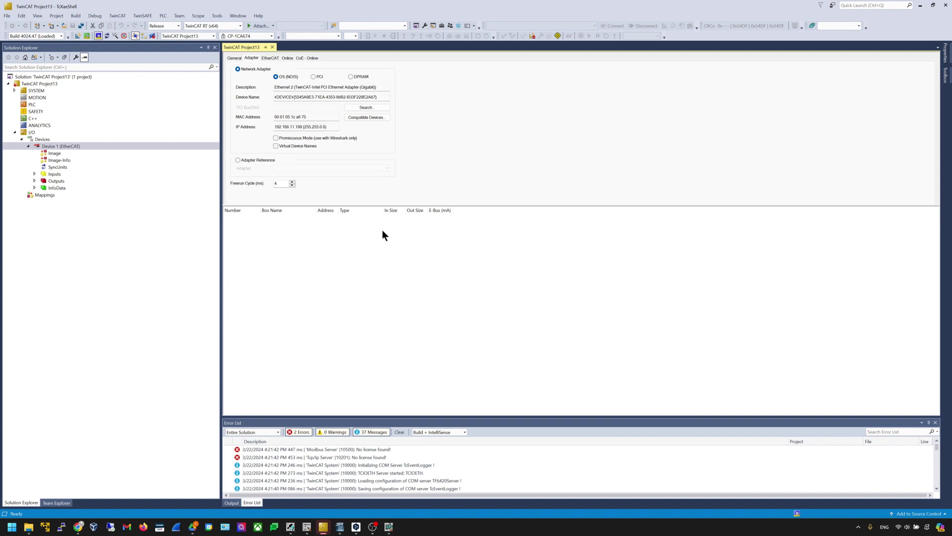
Scan Device 1 for boxes and create the EL6731 PROFIBUS and EL6751 CANopen master devices, using CAN 500k for the EL6751
{"action": "right_click", "coordinate": [103, 152]}
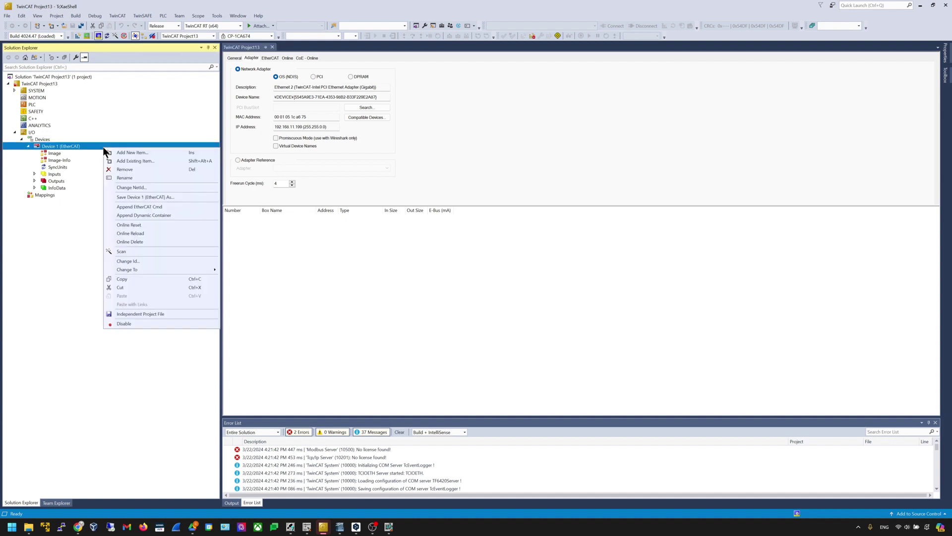
{"action": "left_click", "coordinate": [174, 251]}
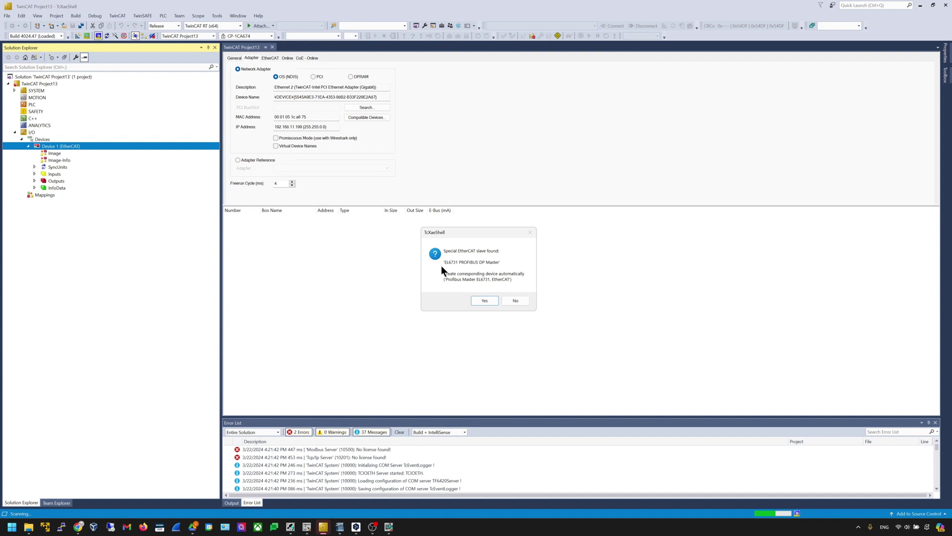
{"action": "left_click", "coordinate": [483, 299]}
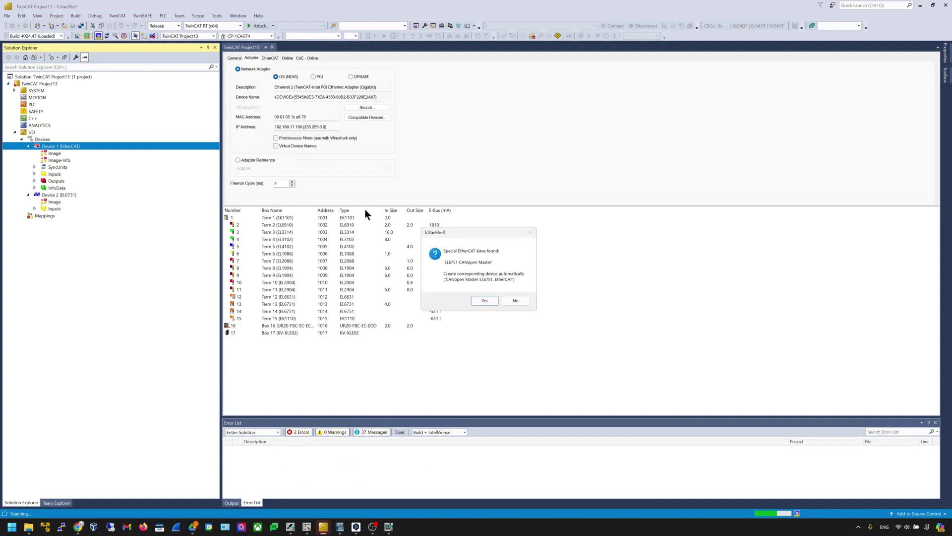
{"action": "left_click", "coordinate": [485, 300]}
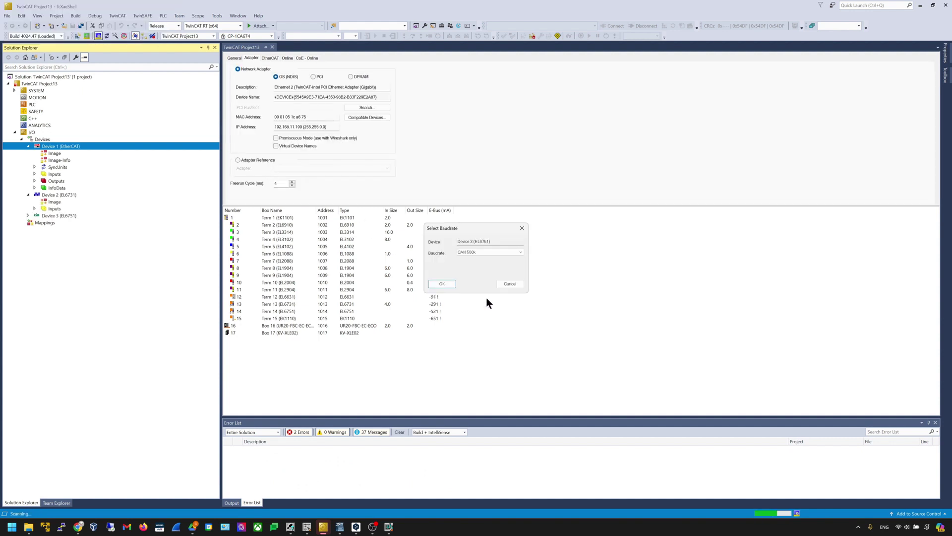
{"action": "left_click", "coordinate": [428, 281]}
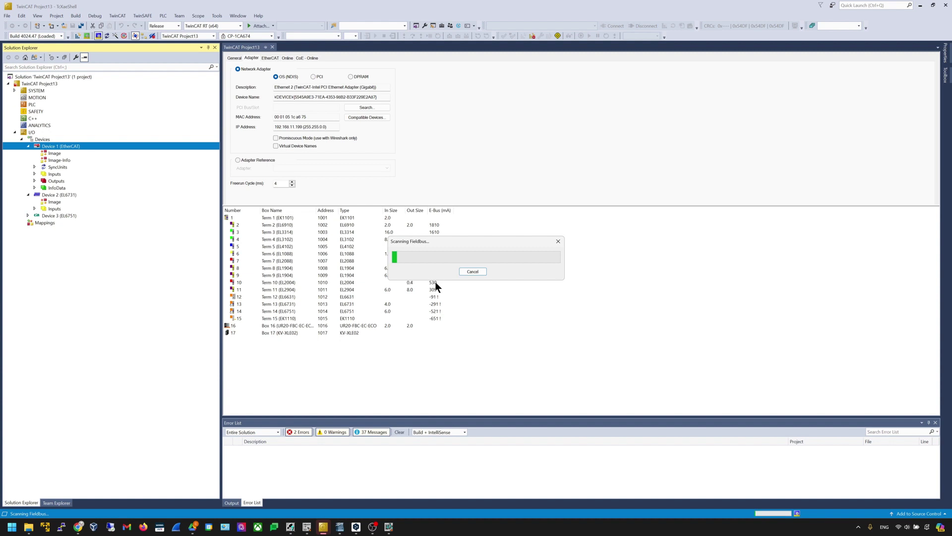
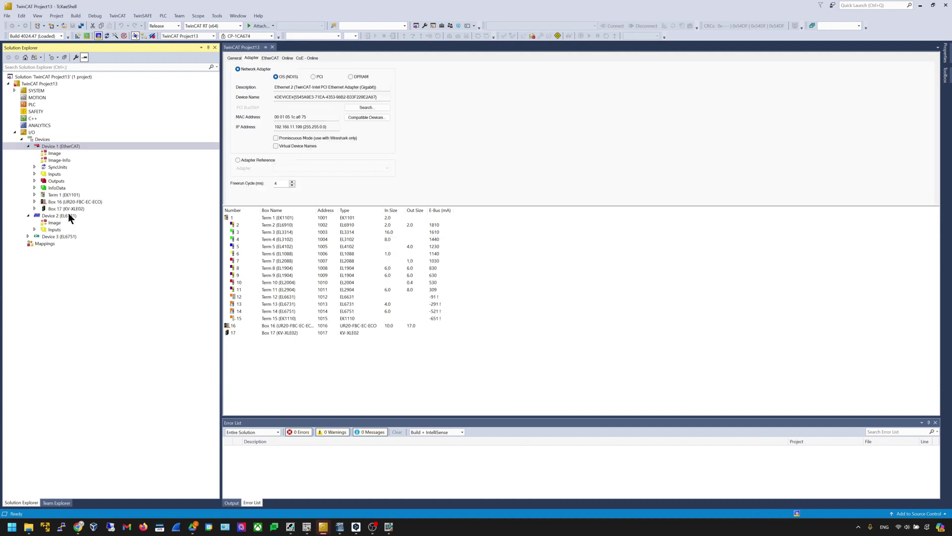
Open Device 2 (EL6731) and review its general data and its station number, baud rate and operation mode settings
{"action": "left_click", "coordinate": [69, 216]}
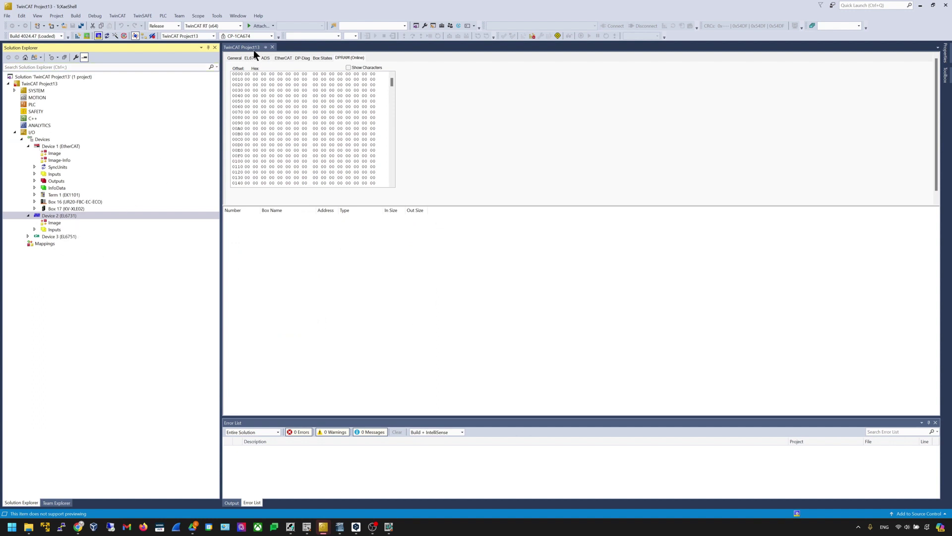
{"action": "left_click", "coordinate": [272, 47]}
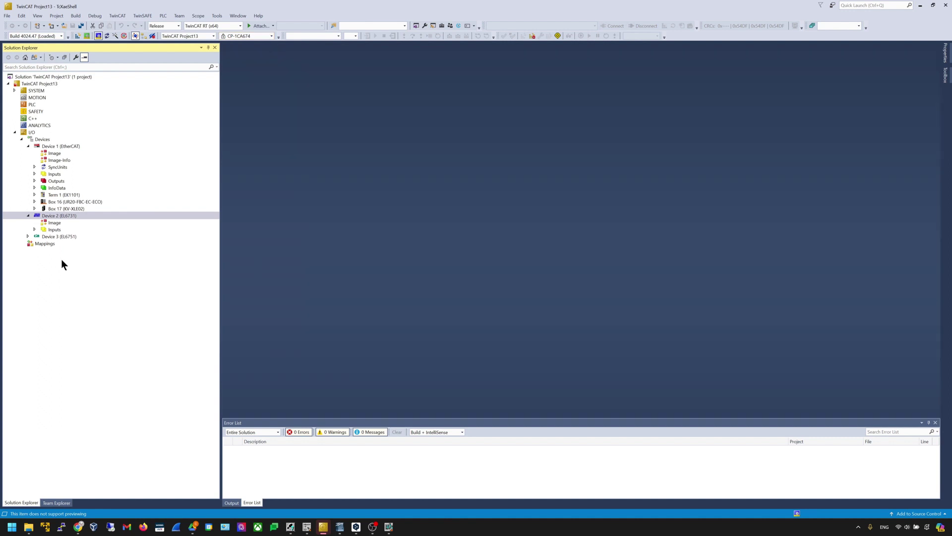
{"action": "double_click", "coordinate": [73, 215]}
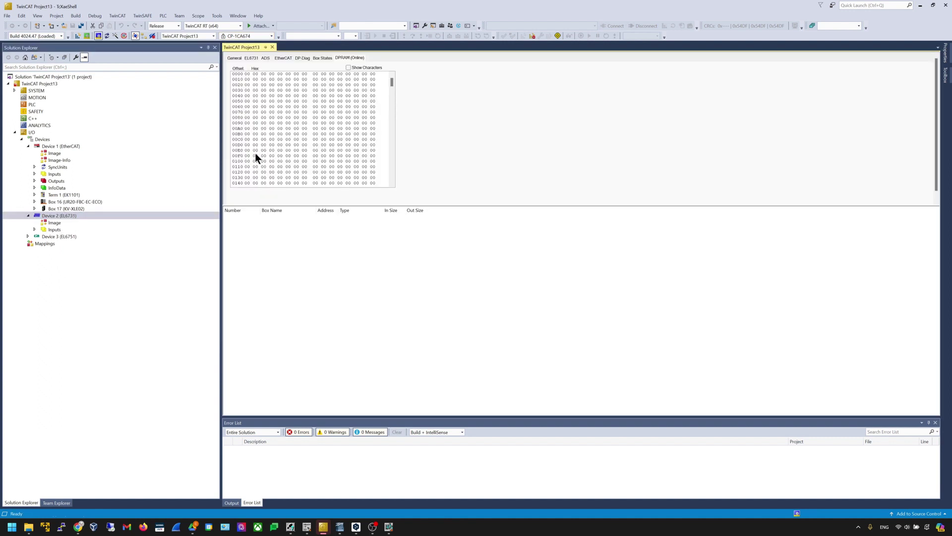
{"action": "left_click", "coordinate": [230, 58]}
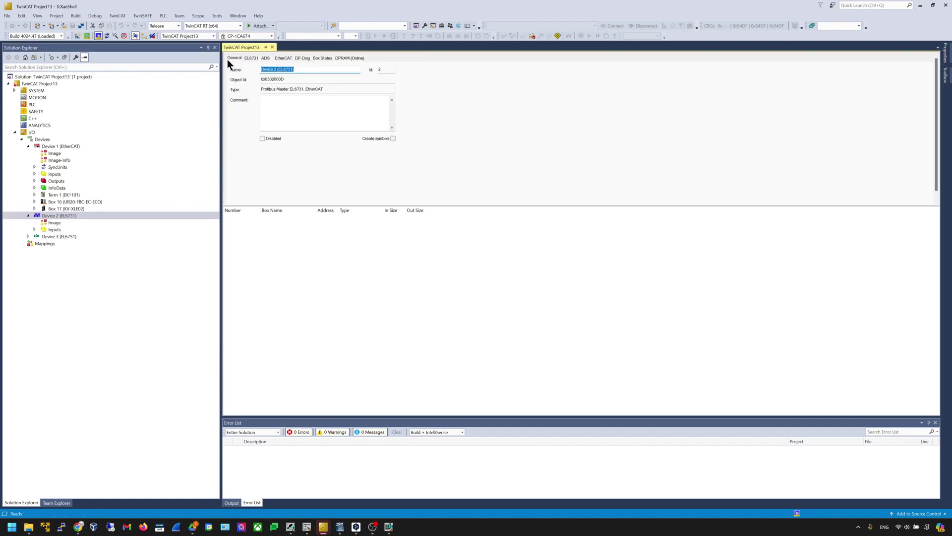
{"action": "left_click", "coordinate": [253, 58]}
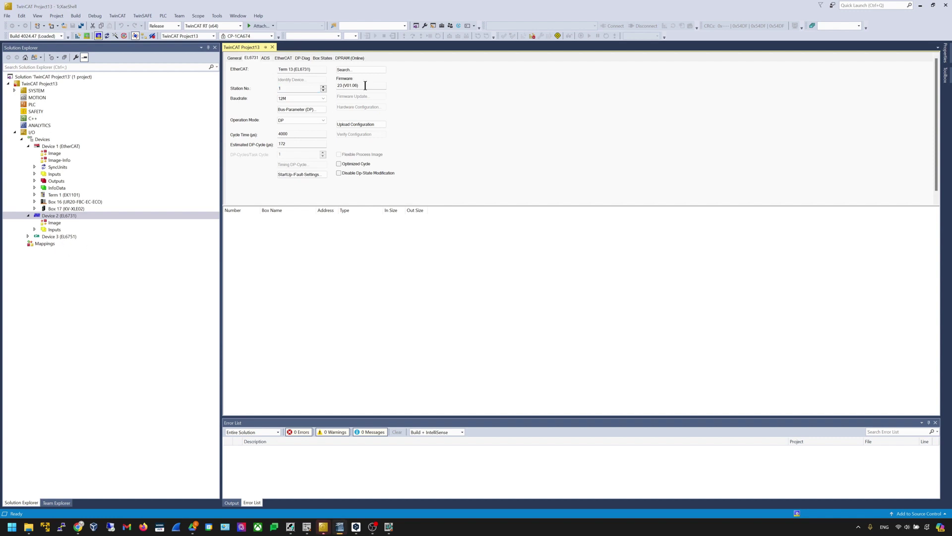
Switch to HW Config and check the DP interface's PROFIBUS address, transmission rate and subnet properties without changing them
{"action": "key", "text": "alt+Tab"}
{"action": "left_click", "coordinate": [385, 332]}
{"action": "left_click", "coordinate": [320, 98]}
{"action": "left_click", "coordinate": [389, 526]}
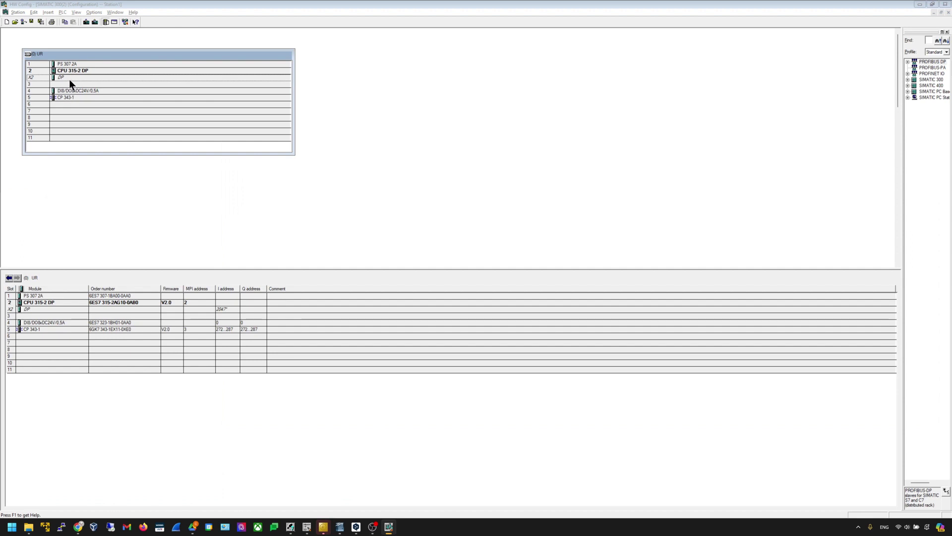
{"action": "double_click", "coordinate": [70, 78]}
{"action": "left_click", "coordinate": [469, 275]}
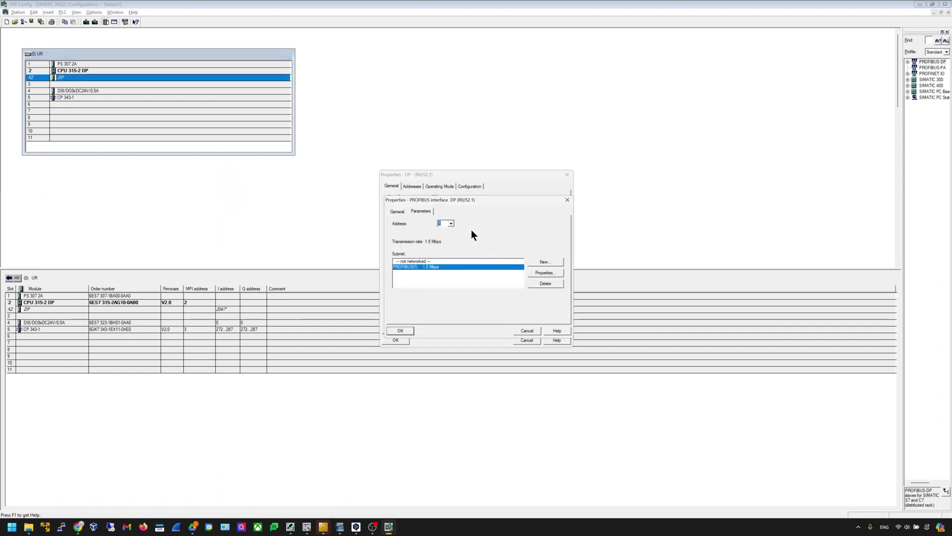
{"action": "left_click", "coordinate": [544, 272]}
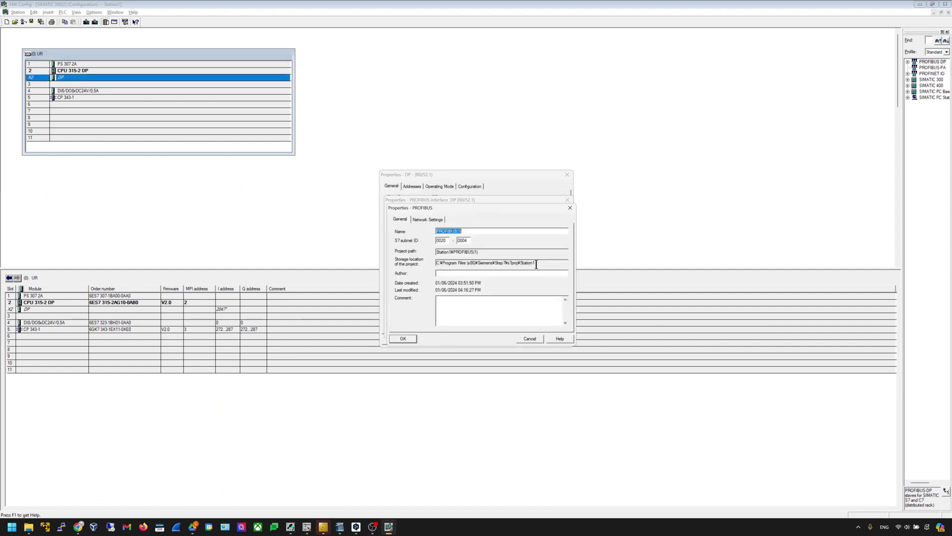
{"action": "key", "text": "Escape"}
{"action": "key", "text": "Escape"}
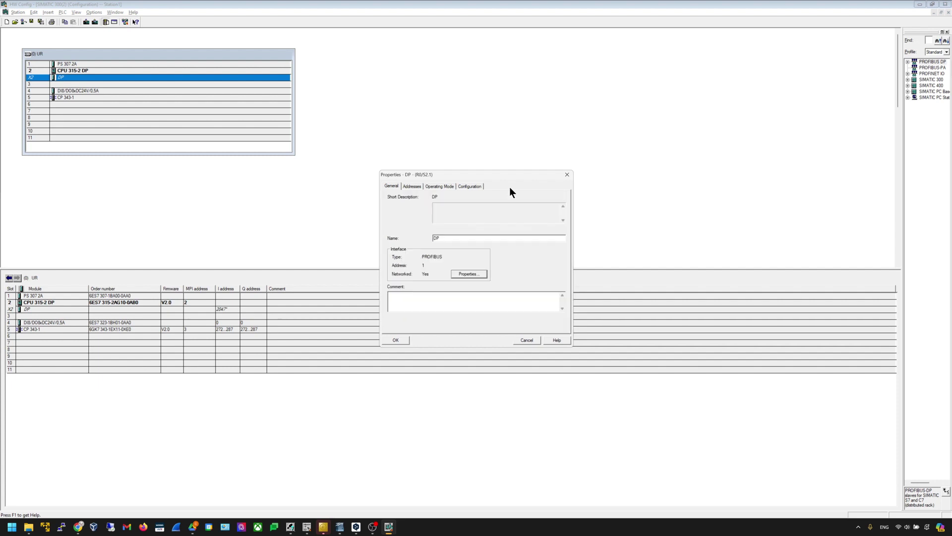
{"action": "key", "text": "Escape"}
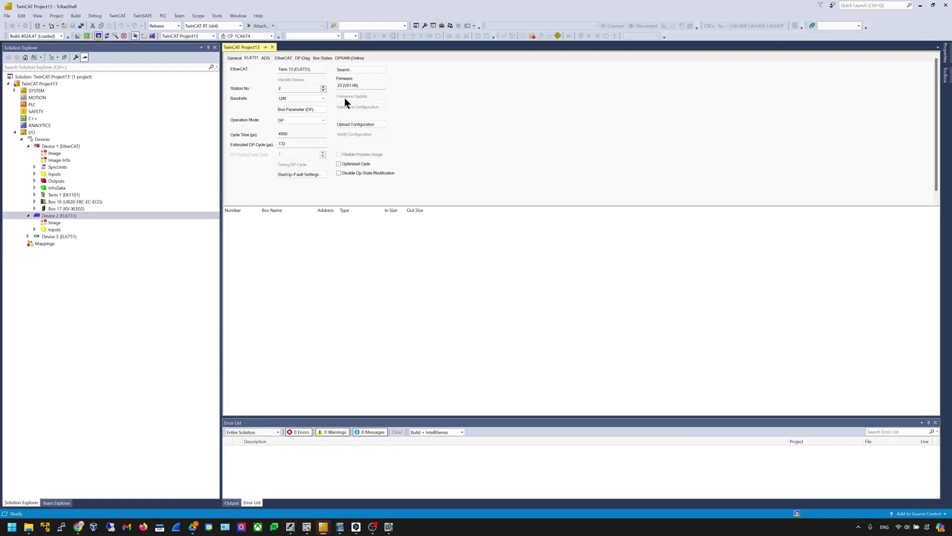
Back in TwinCAT, review the EL6731's available baud rates and its EtherCAT and ADS settings, and close the device editor
{"action": "left_click", "coordinate": [309, 99]}
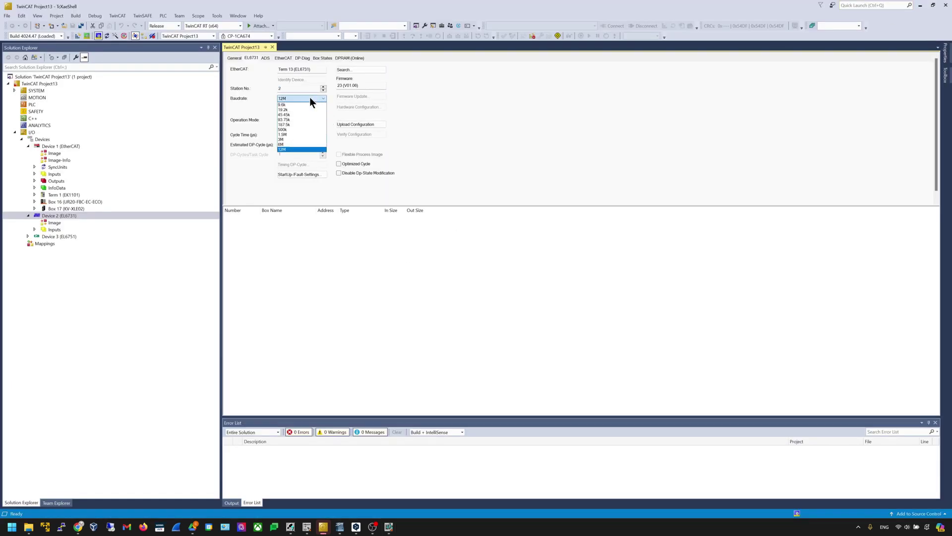
{"action": "left_click", "coordinate": [518, 102]}
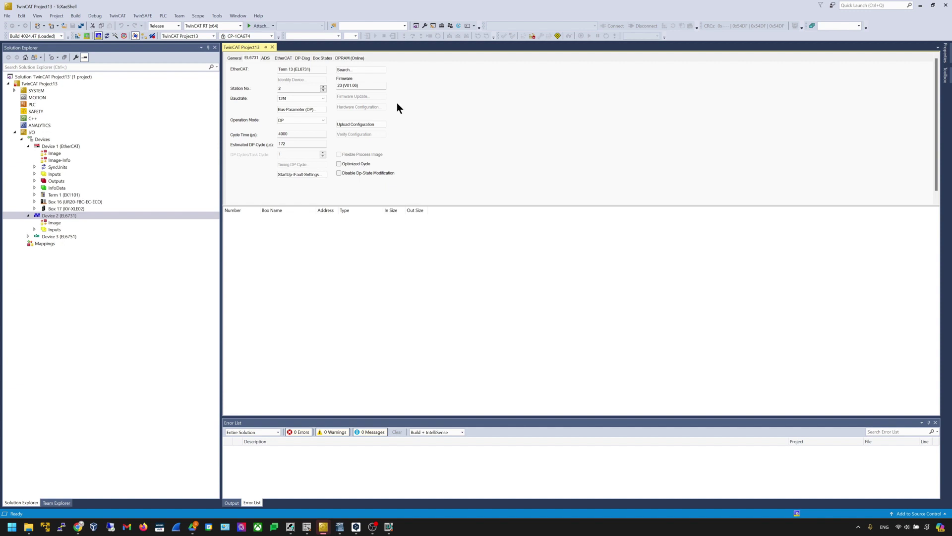
{"action": "left_click", "coordinate": [320, 58]}
{"action": "left_click", "coordinate": [283, 58]}
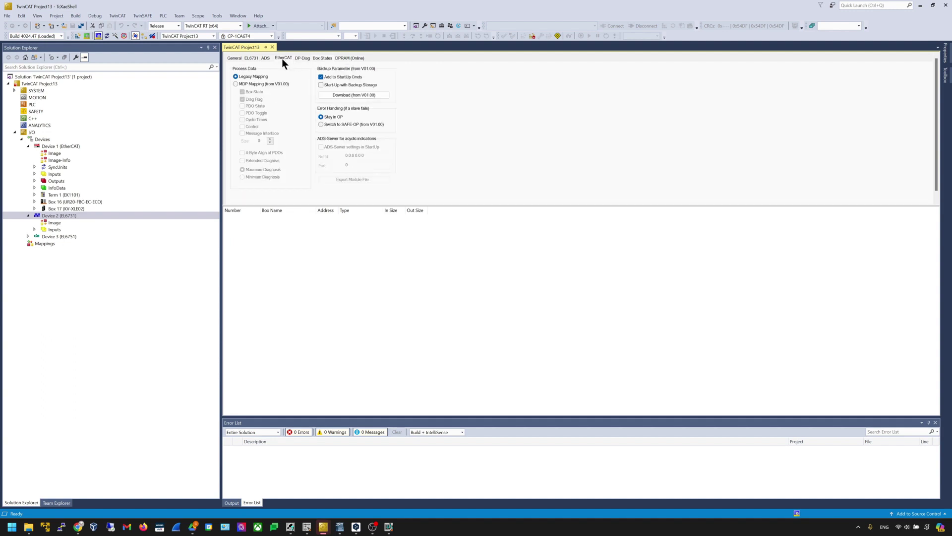
{"action": "left_click", "coordinate": [266, 58]}
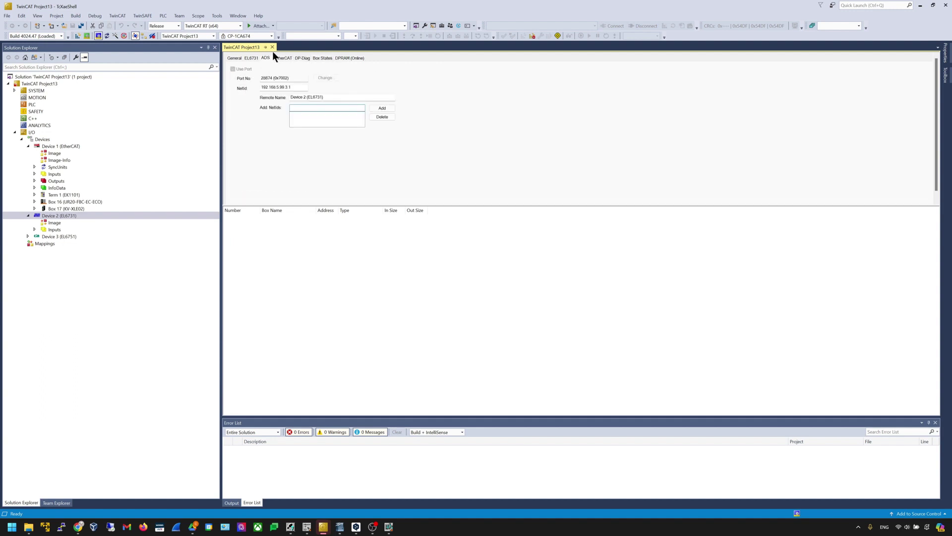
{"action": "left_click", "coordinate": [272, 47]}
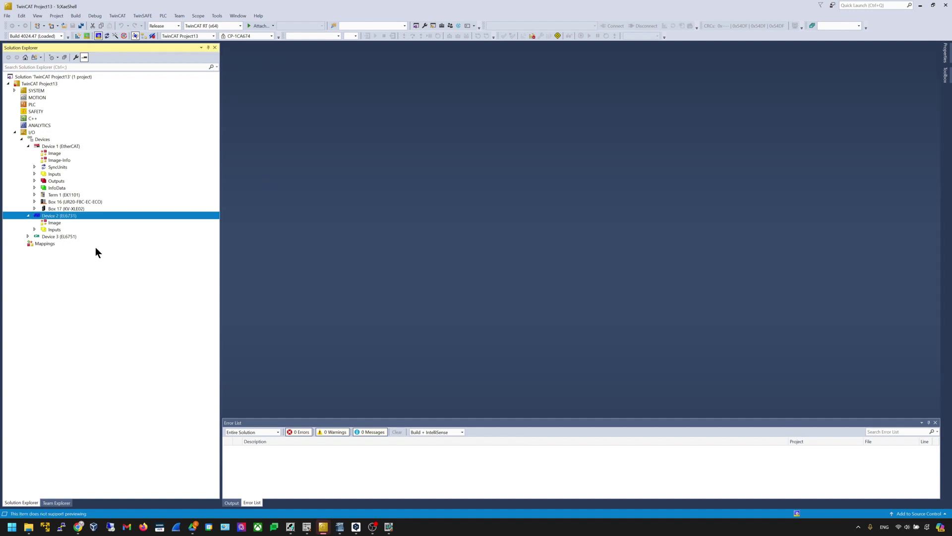
Add the Siemens CPU 315-2 DP as a new box under Device 2 (EL6731) and open its PROFIBUS settings
{"action": "right_click", "coordinate": [96, 216]}
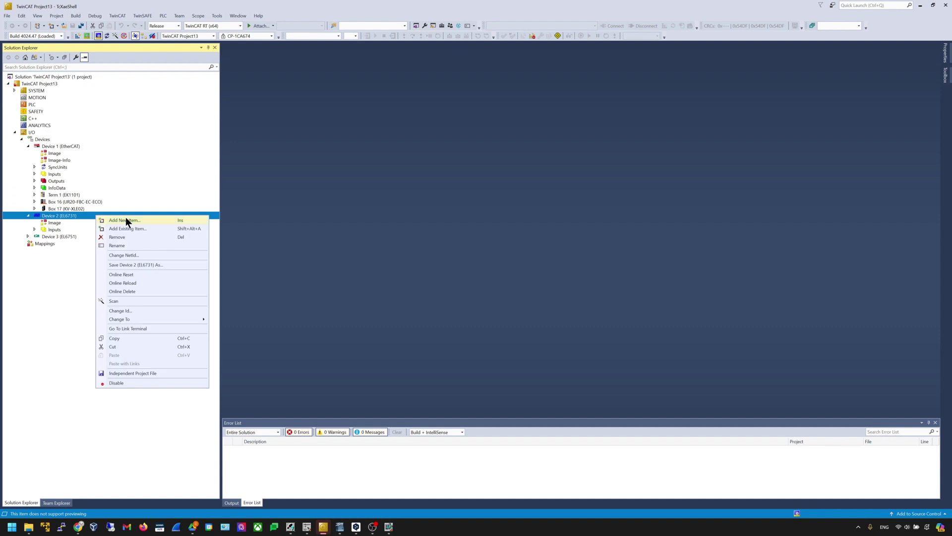
{"action": "left_click", "coordinate": [126, 219]}
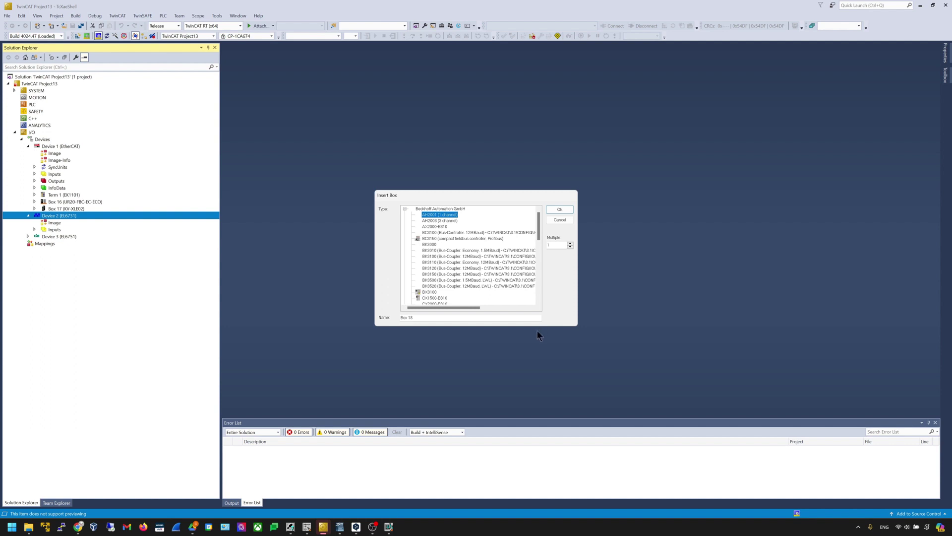
{"action": "key", "text": "Left"}
{"action": "key", "text": "Left"}
{"action": "key", "text": "Down"}
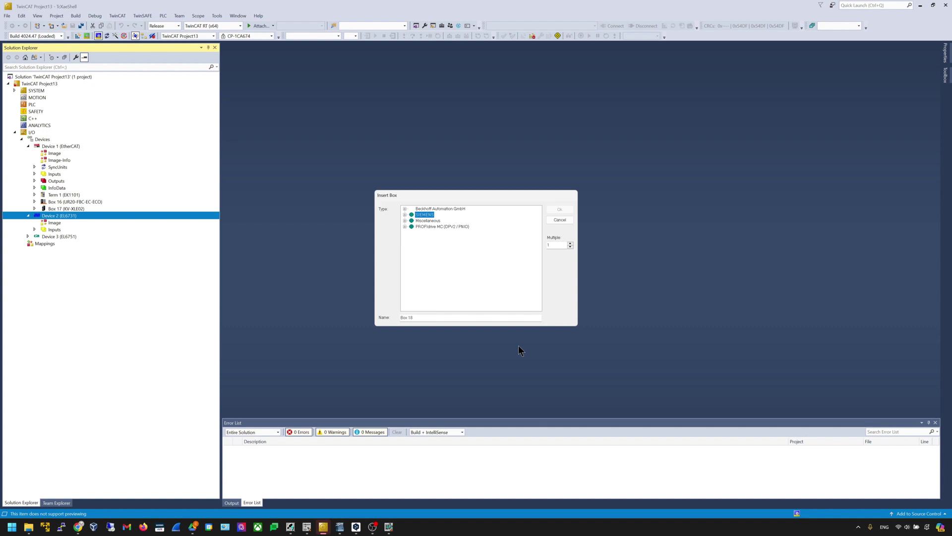
{"action": "key", "text": "Right"}
{"action": "key", "text": "Down"}
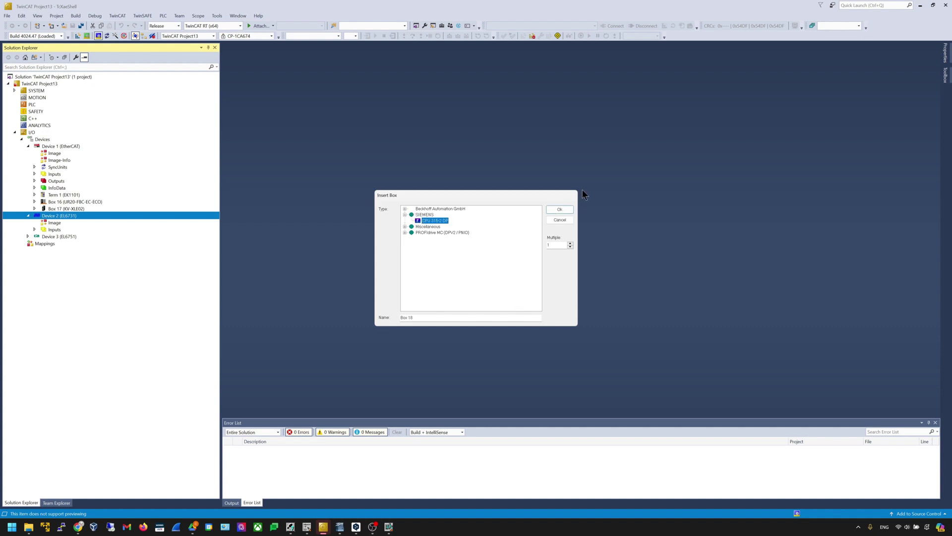
{"action": "left_click", "coordinate": [569, 207]}
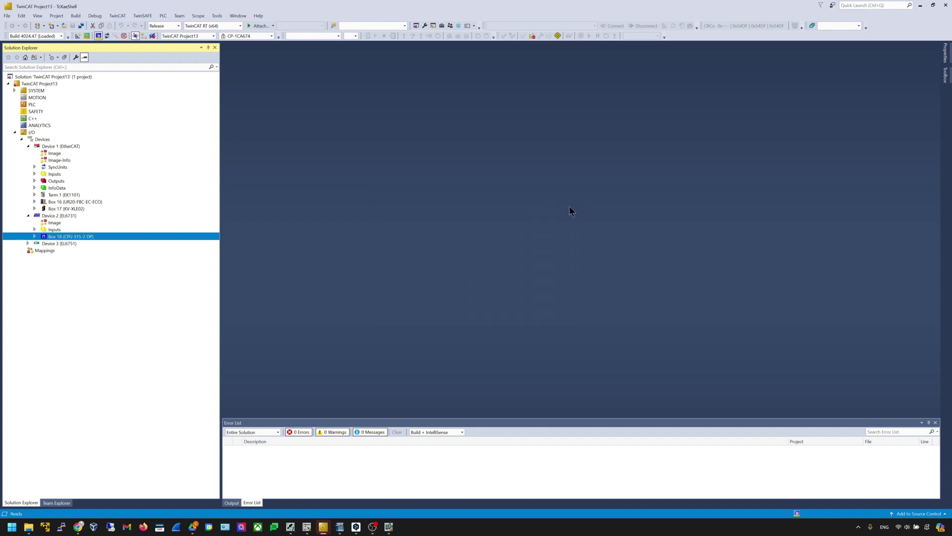
{"action": "double_click", "coordinate": [101, 237]}
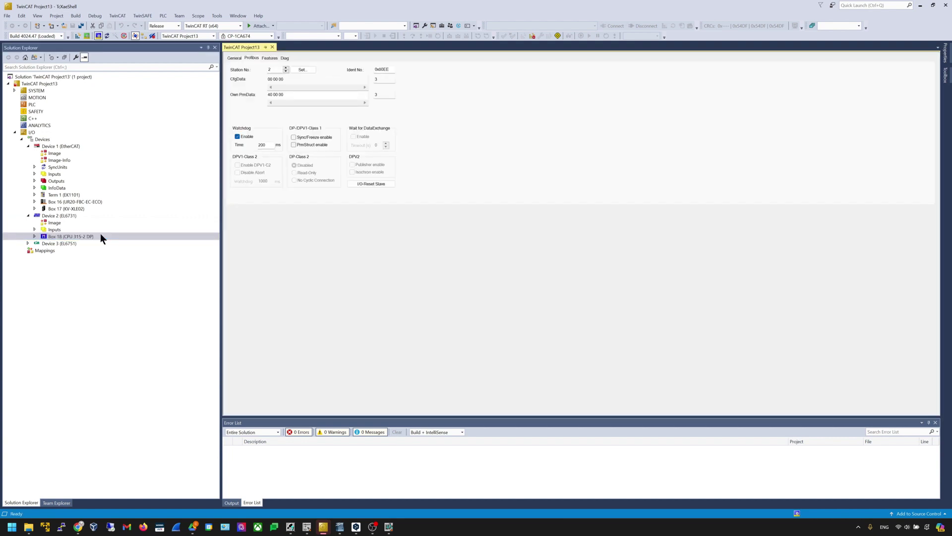
Set the station number of Box 18 (CPU 315-2 DP) to 1, and start inserting a new module under the box
{"action": "double_click", "coordinate": [276, 70]}
{"action": "type", "text": "1"}
{"action": "left_click", "coordinate": [75, 243]}
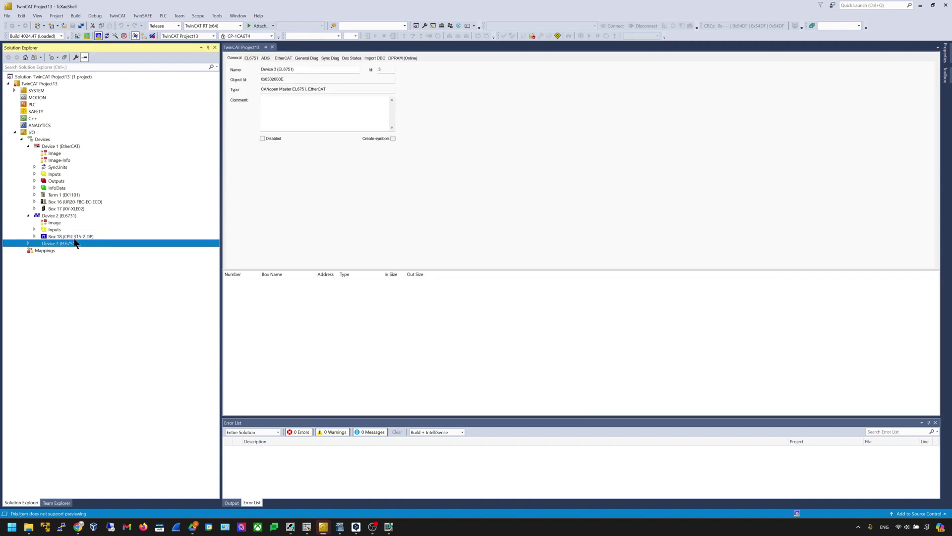
{"action": "double_click", "coordinate": [73, 236]}
{"action": "left_click", "coordinate": [75, 243]}
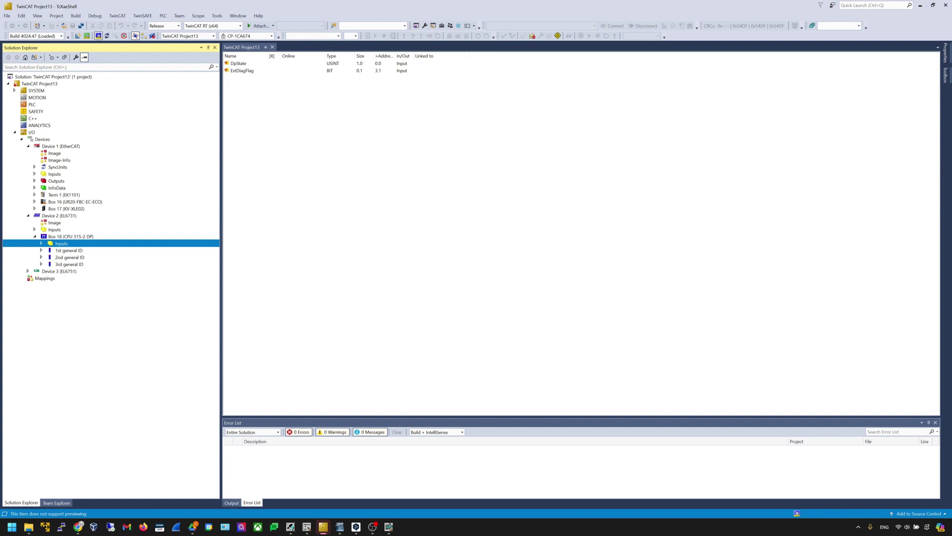
{"action": "right_click", "coordinate": [103, 237]}
{"action": "left_click", "coordinate": [138, 246]}
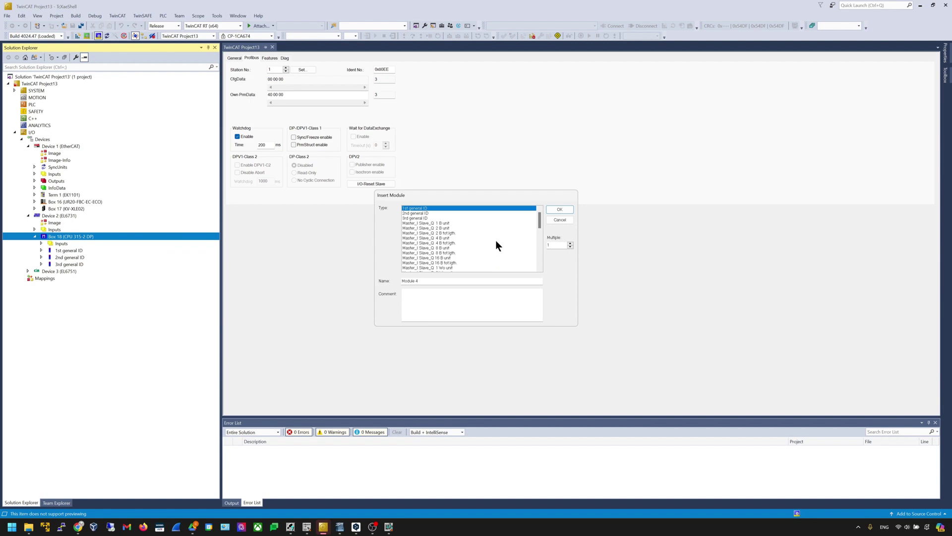
Switch to HW Config and check the address, length and consistency of the DP interface's configured input and output areas
{"action": "left_click", "coordinate": [391, 528]}
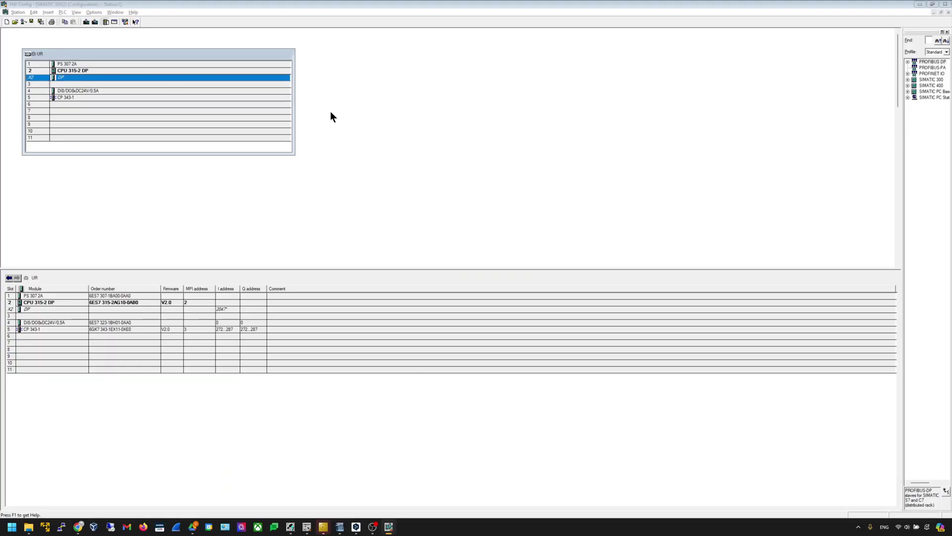
{"action": "double_click", "coordinate": [62, 78]}
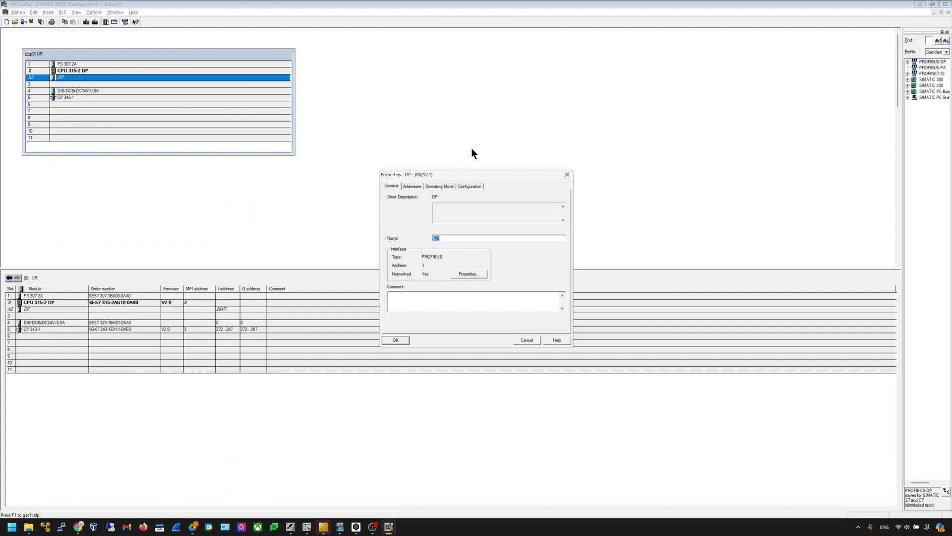
{"action": "left_click", "coordinate": [472, 186]}
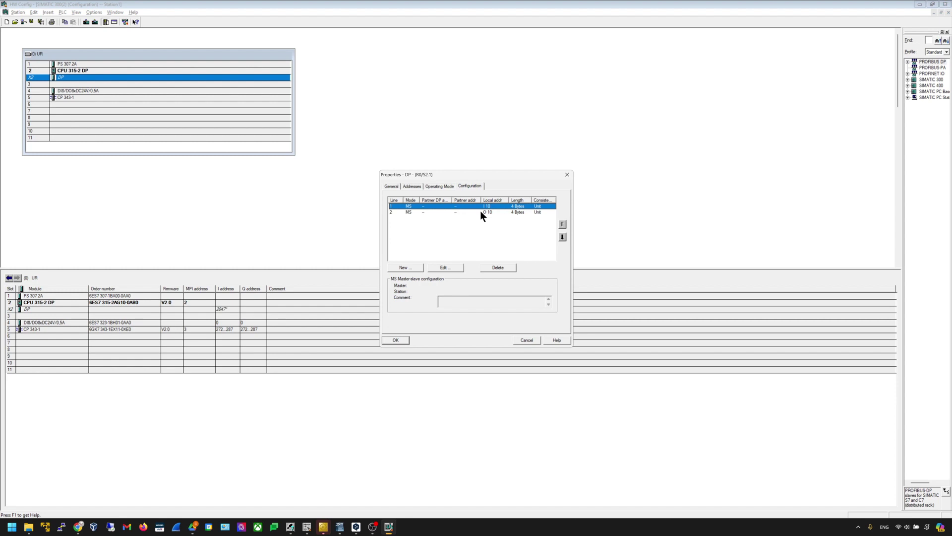
{"action": "key", "text": "Return"}
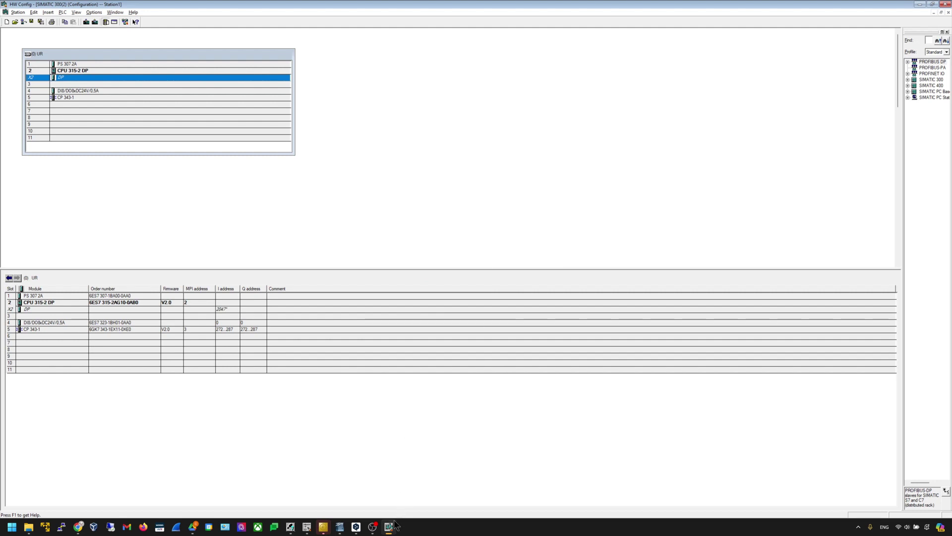
Back in TwinCAT, insert the module type "Master_Q Slave_I 4 B unit" under Box 18 (CPU 315-2 DP)
{"action": "left_click", "coordinate": [920, 4]}
{"action": "left_click", "coordinate": [427, 252]}
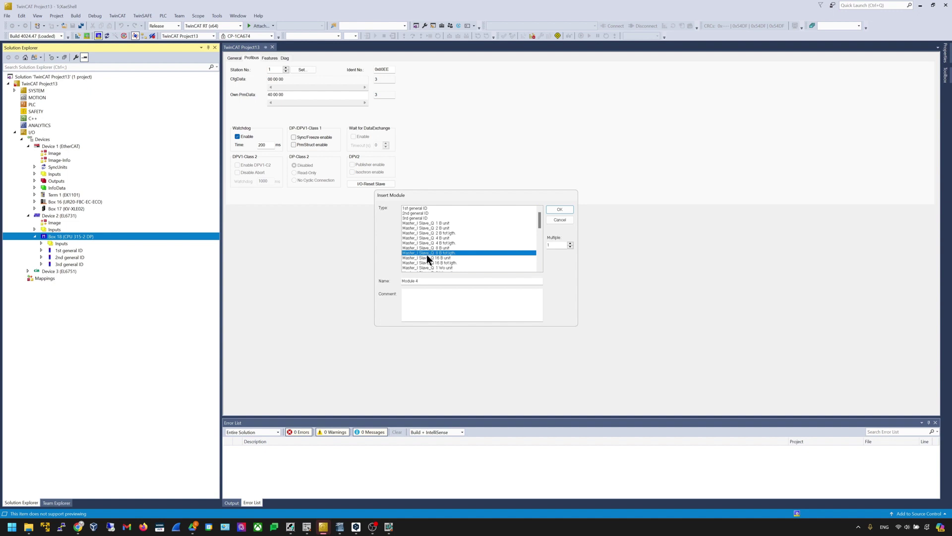
{"action": "scroll", "coordinate": [454, 251], "scroll_direction": "down", "scroll_amount": 4}
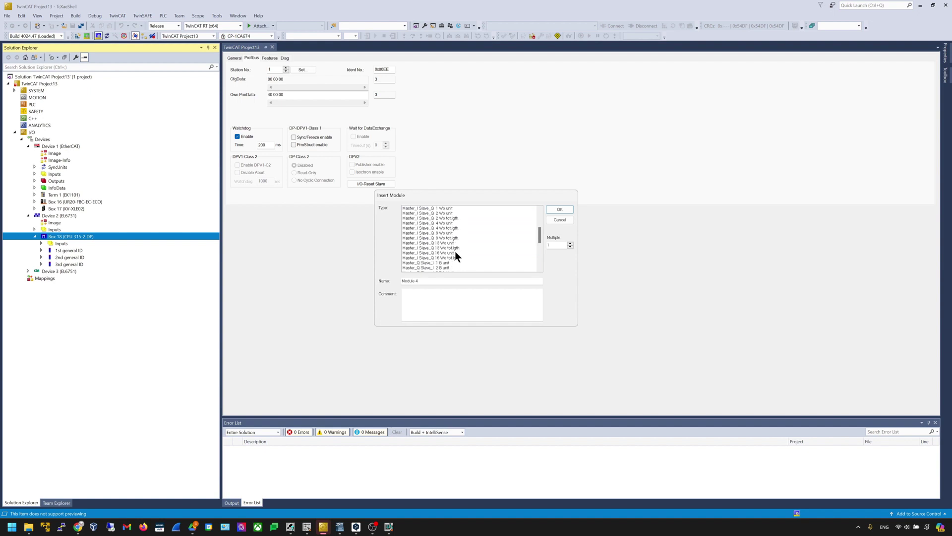
{"action": "left_click", "coordinate": [454, 267]}
{"action": "key", "text": "Down"}
{"action": "key", "text": "Down"}
{"action": "key", "text": "Down"}
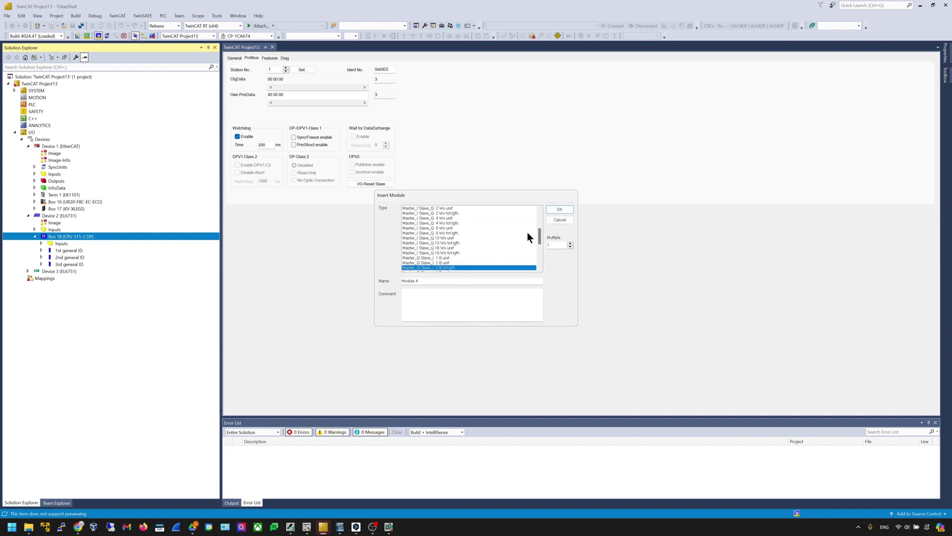
{"action": "key", "text": "Down"}
{"action": "key", "text": "Up"}
{"action": "key", "text": "Up"}
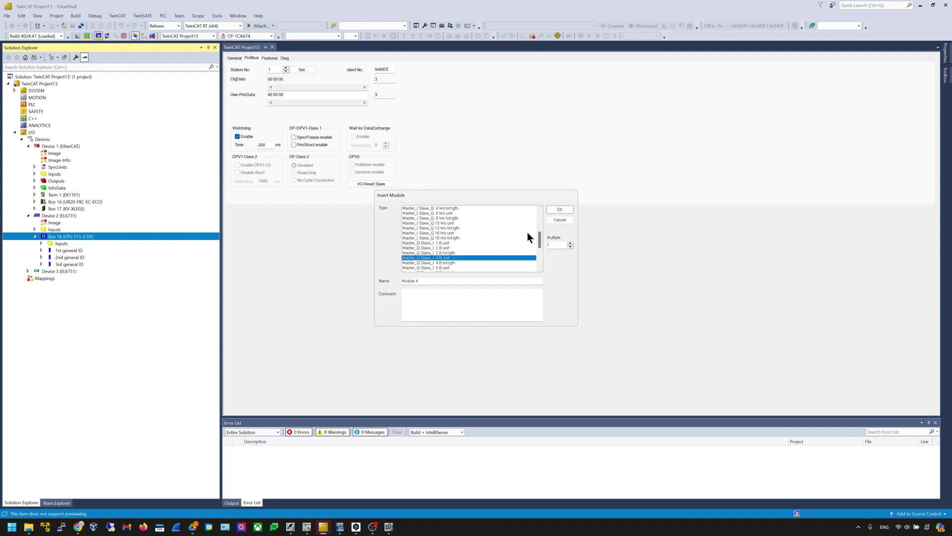
{"action": "left_click", "coordinate": [549, 209]}
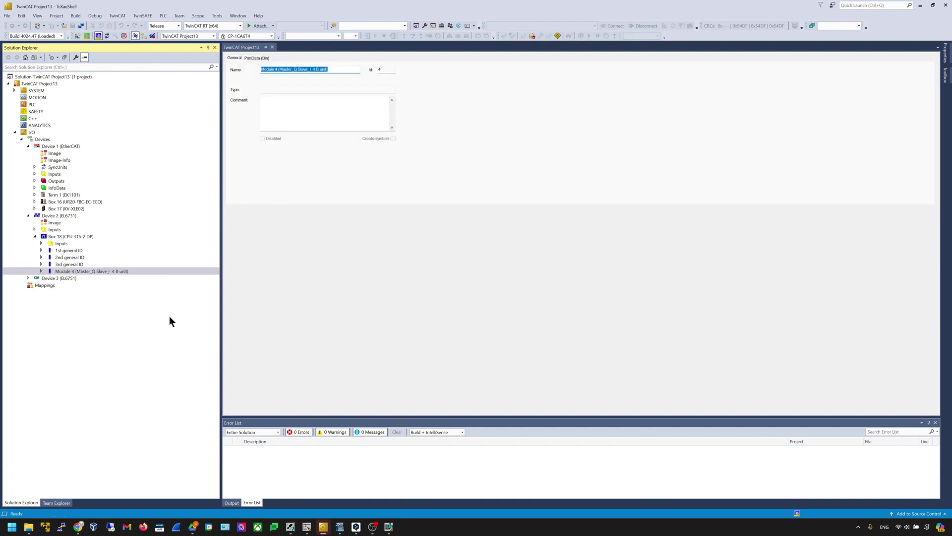
Expand Module 4 down to its individual output bytes and examine the variable details of the first byte
{"action": "left_click", "coordinate": [115, 272]}
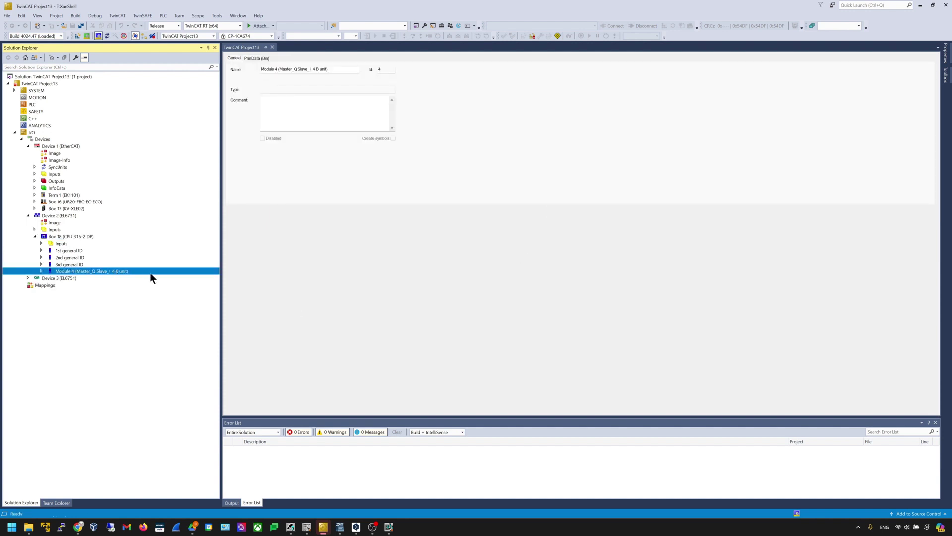
{"action": "key", "text": "Right"}
{"action": "key", "text": "Down"}
{"action": "key", "text": "Down"}
{"action": "key", "text": "Right"}
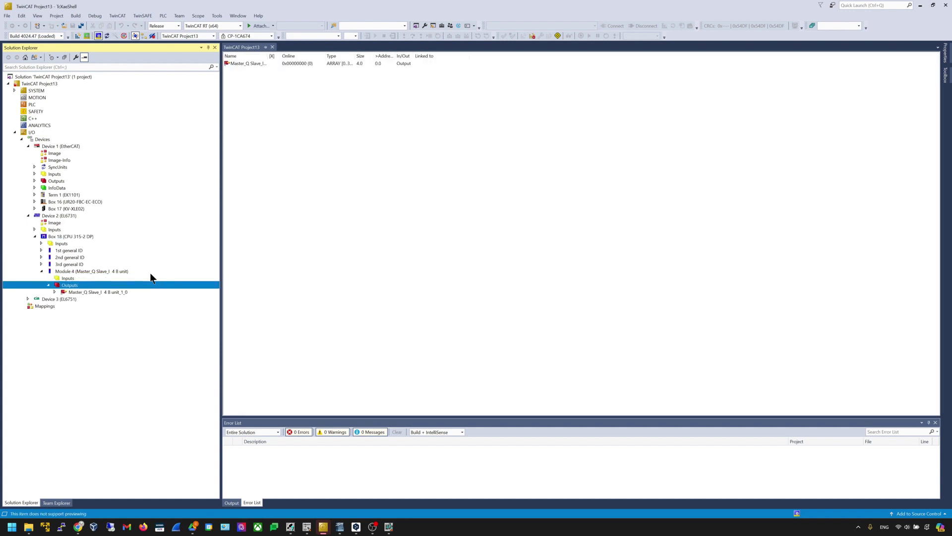
{"action": "key", "text": "Down"}
{"action": "key", "text": "Right"}
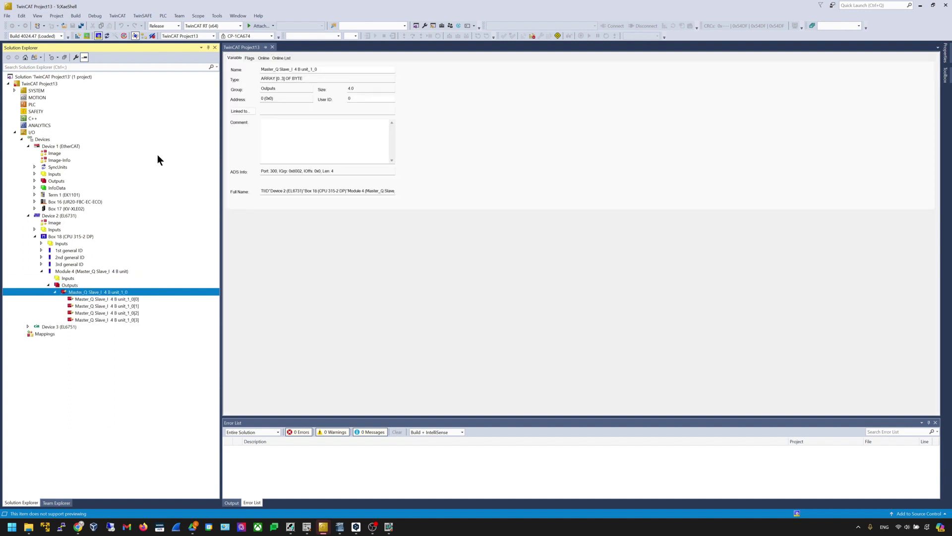
{"action": "key", "text": "Down"}
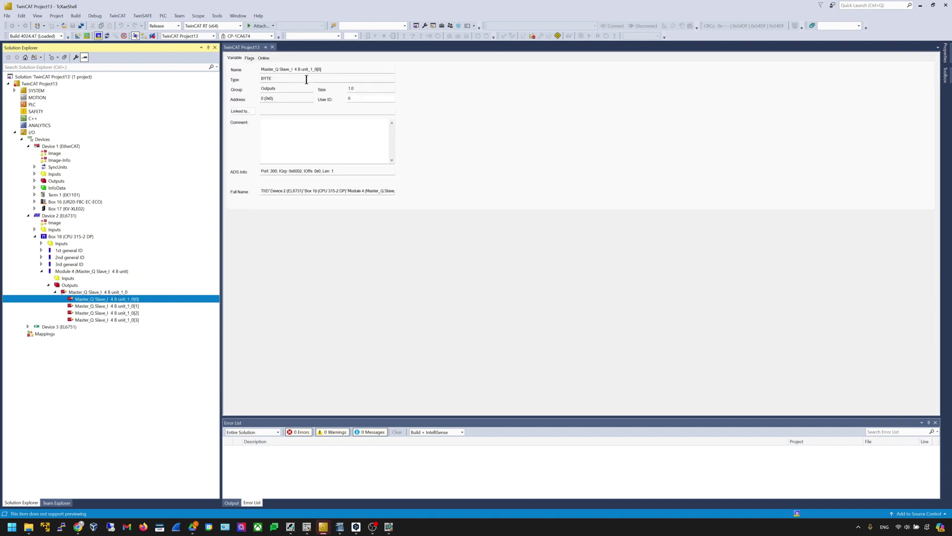
Insert a second module of type "Master_I Slave_Q 4 B unit" under Box 18 (CPU 315-2 DP)
{"action": "left_click", "coordinate": [69, 239]}
{"action": "right_click", "coordinate": [70, 239]}
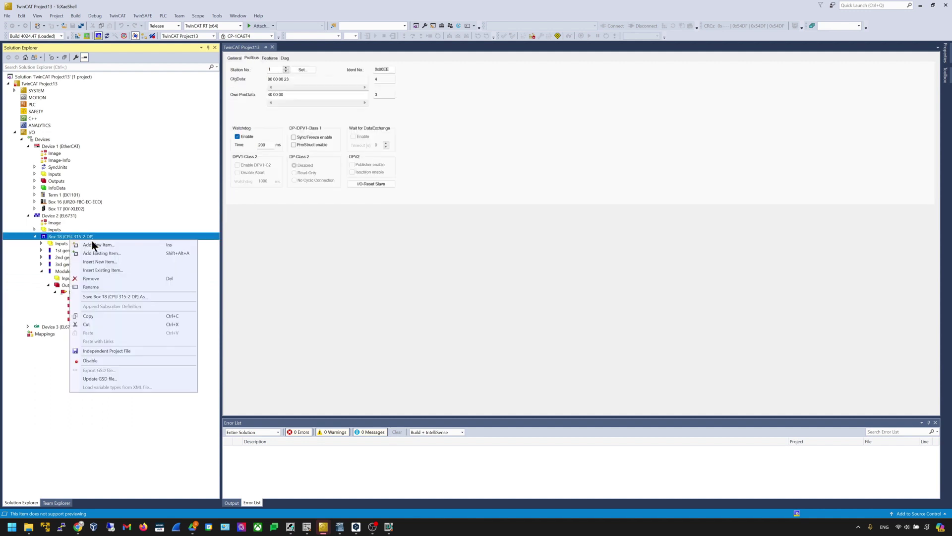
{"action": "left_click", "coordinate": [92, 243]}
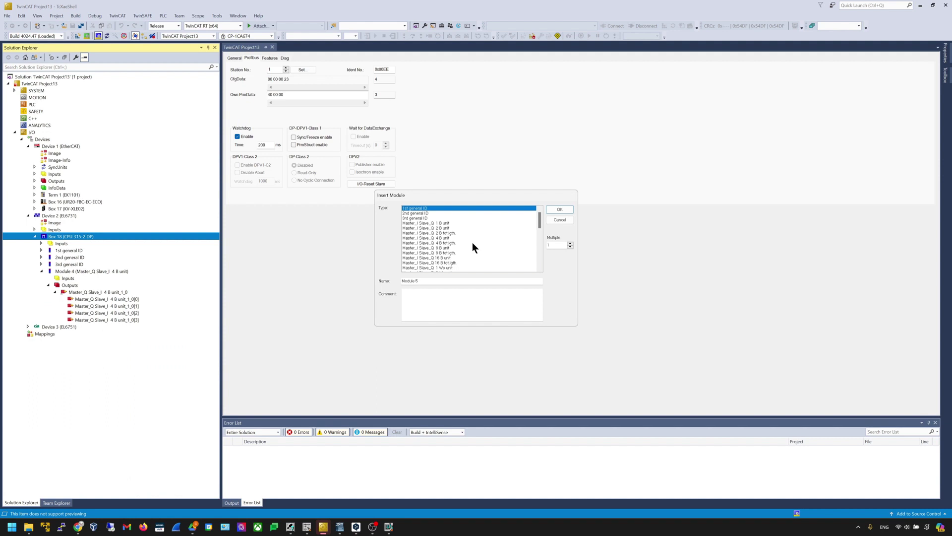
{"action": "left_click", "coordinate": [473, 243]}
{"action": "key", "text": "Up"}
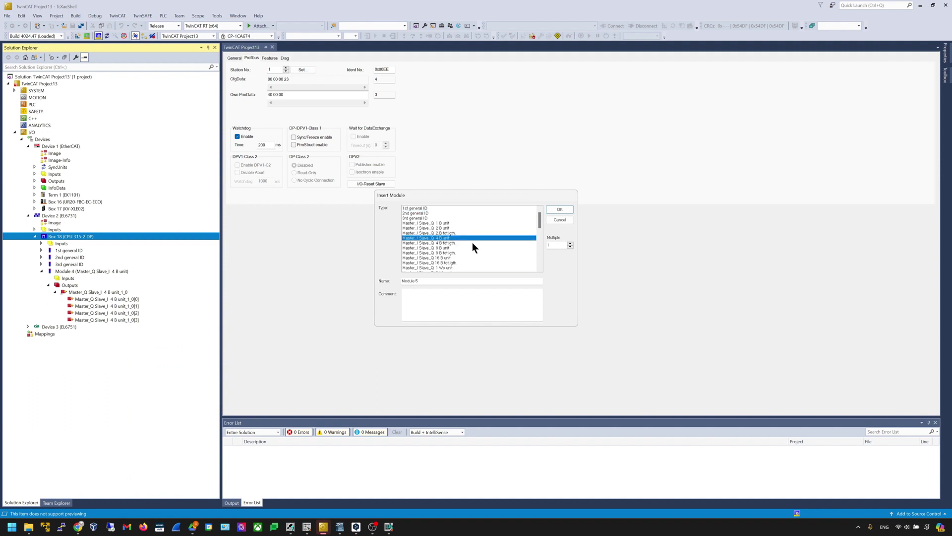
{"action": "left_click", "coordinate": [559, 209]}
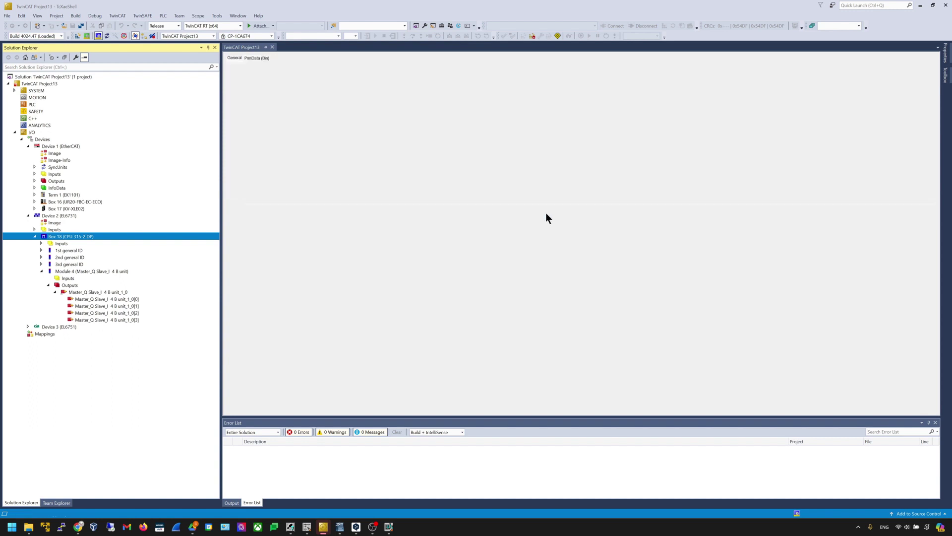
Expand Module 5 down to its individual input bytes and examine the variable details of the first byte
{"action": "left_click", "coordinate": [128, 327]}
{"action": "key", "text": "Right"}
{"action": "key", "text": "Right"}
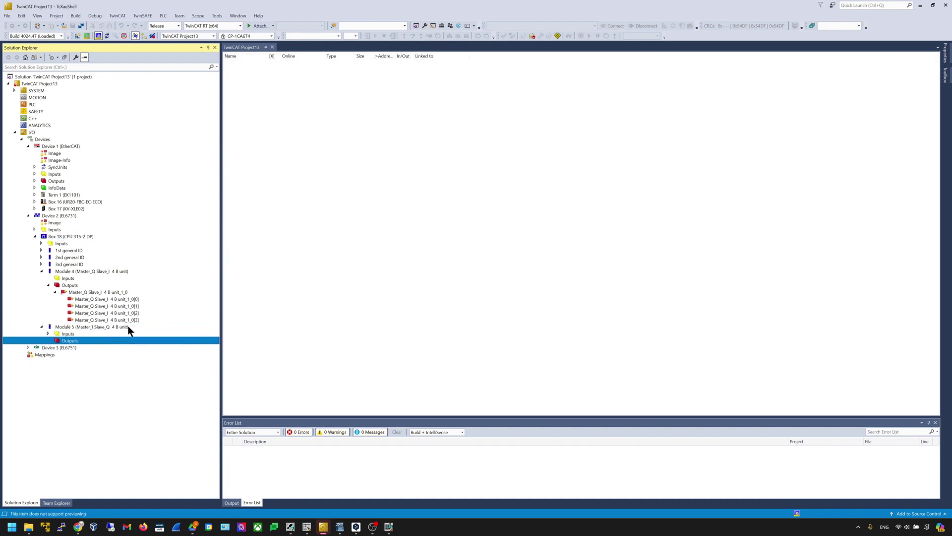
{"action": "key", "text": "Right"}
{"action": "key", "text": "Right"}
{"action": "key", "text": "Down"}
{"action": "key", "text": "Up"}
{"action": "key", "text": "Right"}
{"action": "key", "text": "Right"}
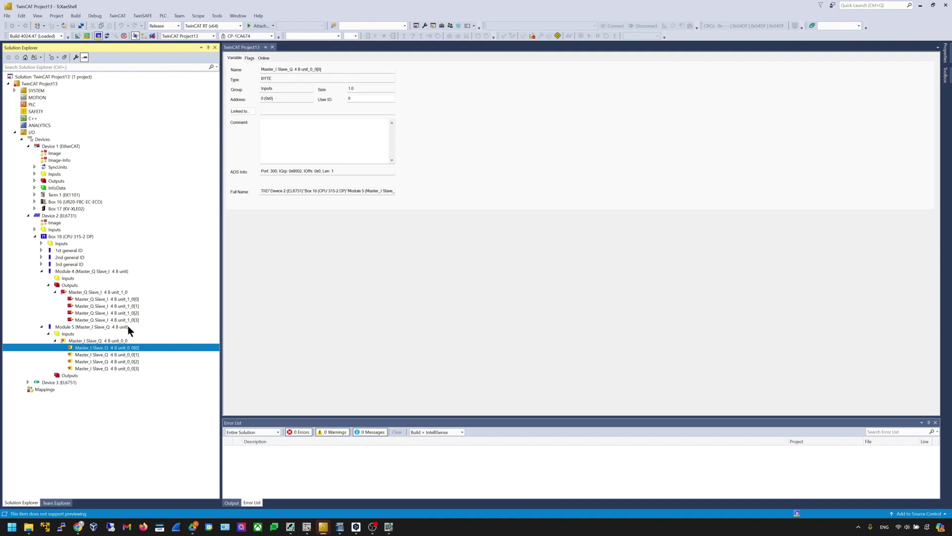
{"action": "left_click", "coordinate": [341, 288]}
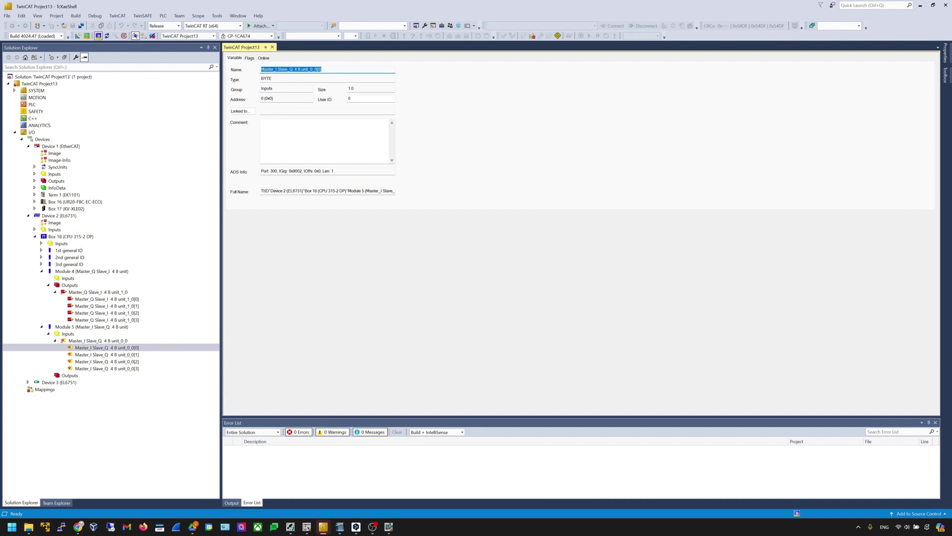
Add a Standard PLC Project named Untitled1 to the PLC node of the solution
{"action": "left_click", "coordinate": [84, 105]}
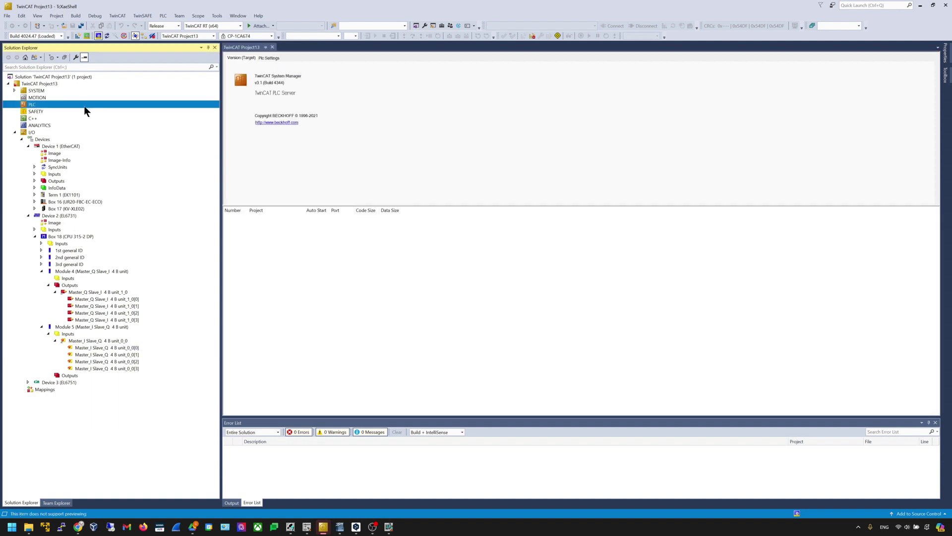
{"action": "right_click", "coordinate": [84, 106]}
{"action": "left_click", "coordinate": [106, 112]}
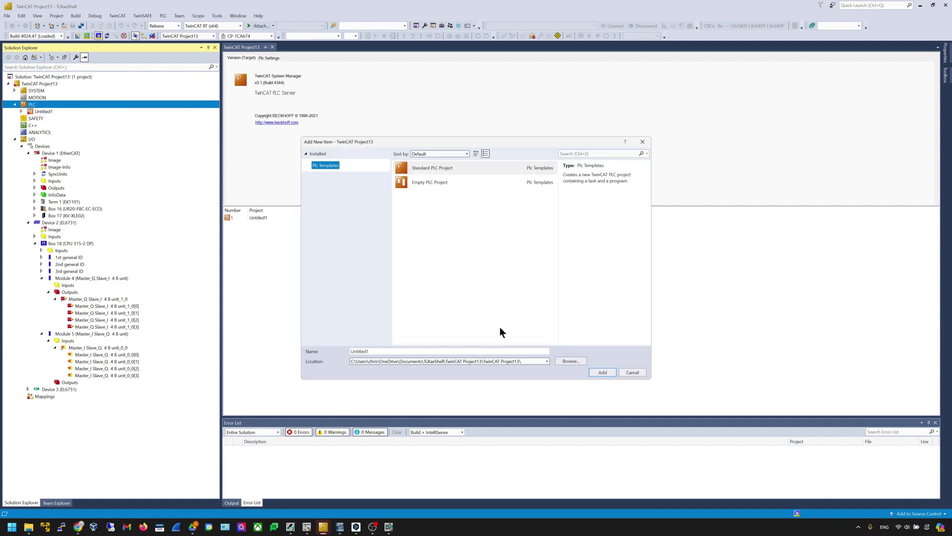
{"action": "double_click", "coordinate": [416, 169]}
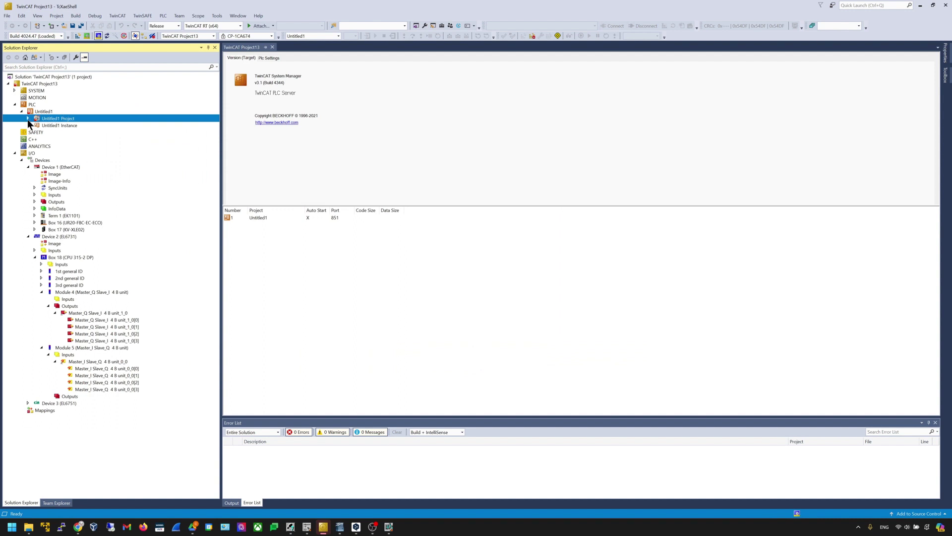
Expand the Untitled1 project and add a global variable list named GVL_DP to its GVLs folder
{"action": "left_click", "coordinate": [27, 119]}
{"action": "right_click", "coordinate": [83, 148]}
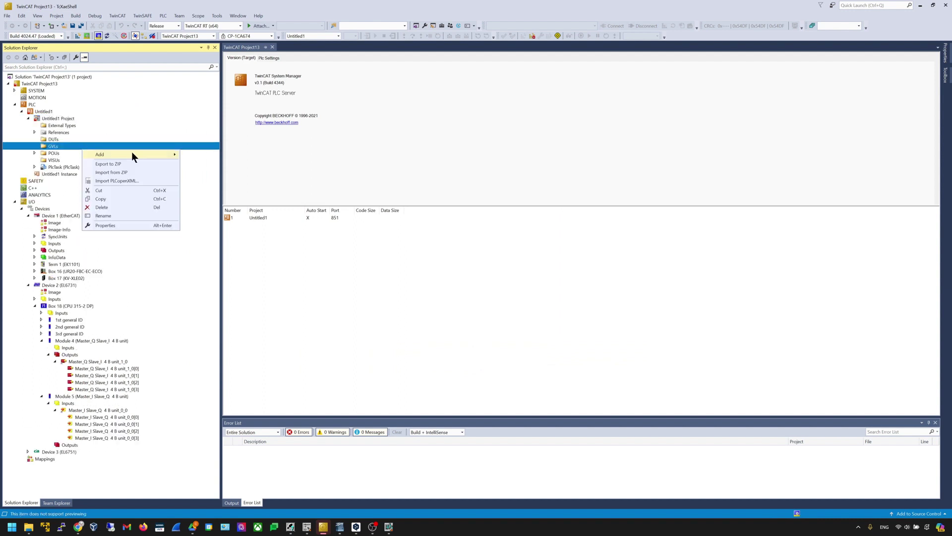
{"action": "mouse_move", "coordinate": [132, 155]}
{"action": "left_click", "coordinate": [213, 170]}
{"action": "key", "text": "Escape"}
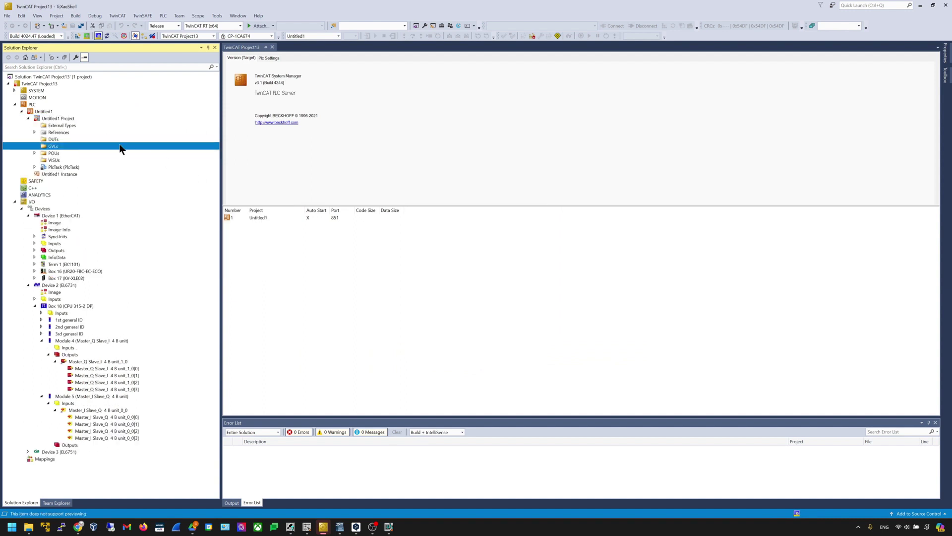
{"action": "right_click", "coordinate": [122, 149]}
{"action": "left_click", "coordinate": [238, 183]}
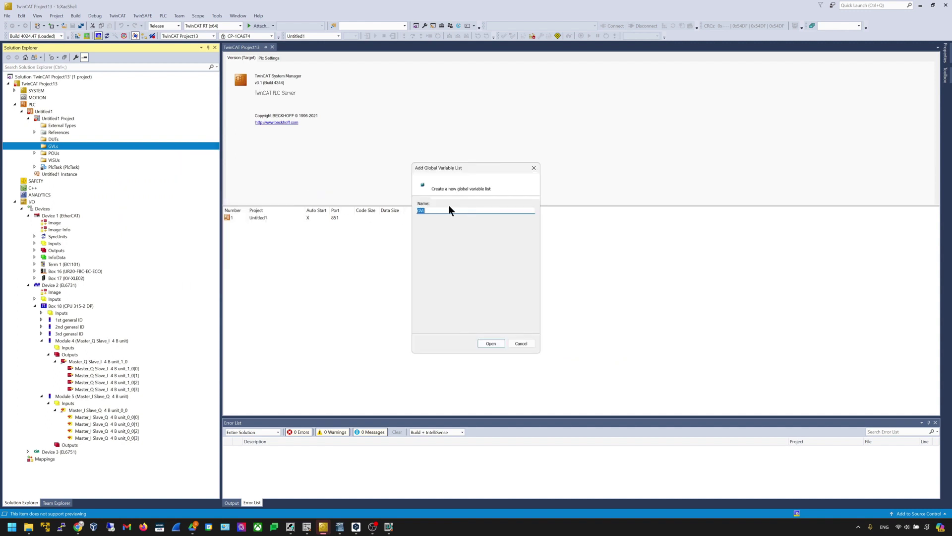
{"action": "type", "text": "-DP"}
{"action": "key", "text": "Return"}
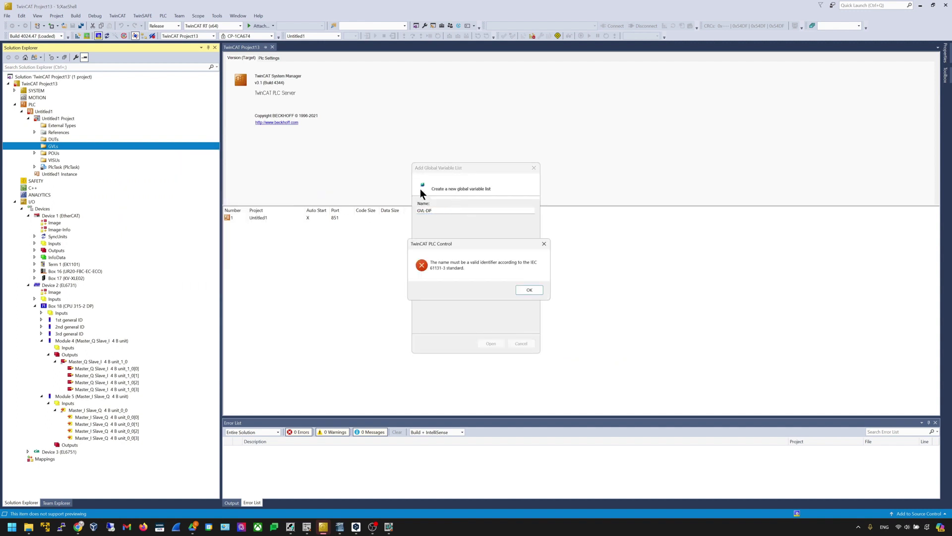
{"action": "key", "text": "Return"}
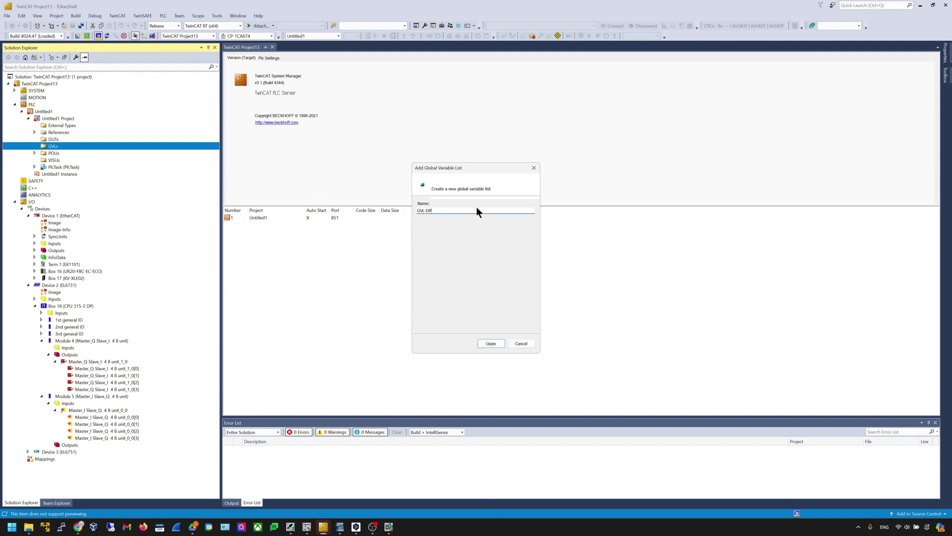
{"action": "key", "text": "BackSpace"}
{"action": "key", "text": "BackSpace"}
{"action": "key", "text": "BackSpace"}
{"action": "key", "text": "Return"}
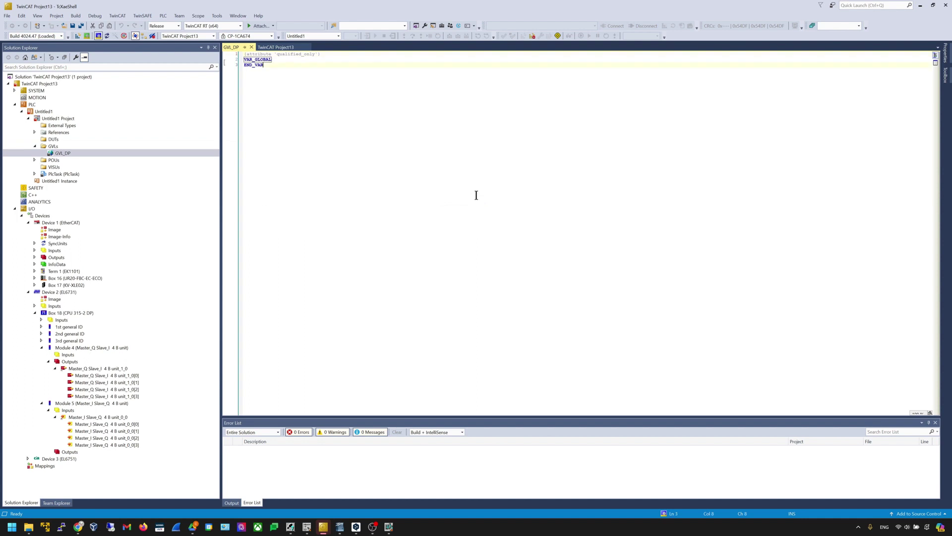
Declare inpData in GVL_DP's VAR_GLOBAL block, allocated AT %I* as ARRAY[0..3] OF BYTE
{"action": "scroll", "coordinate": [477, 195], "scroll_direction": "up", "scroll_amount": 2, "text": "ctrl"}
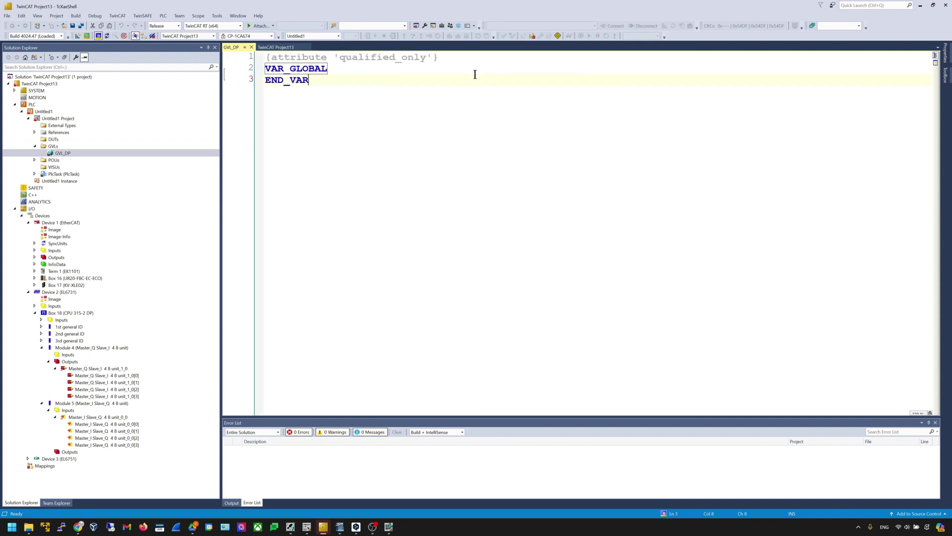
{"action": "key", "text": "Left"}
{"action": "key", "text": "Up"}
{"action": "key", "text": "Return"}
{"action": "type", "text": "inpData"}
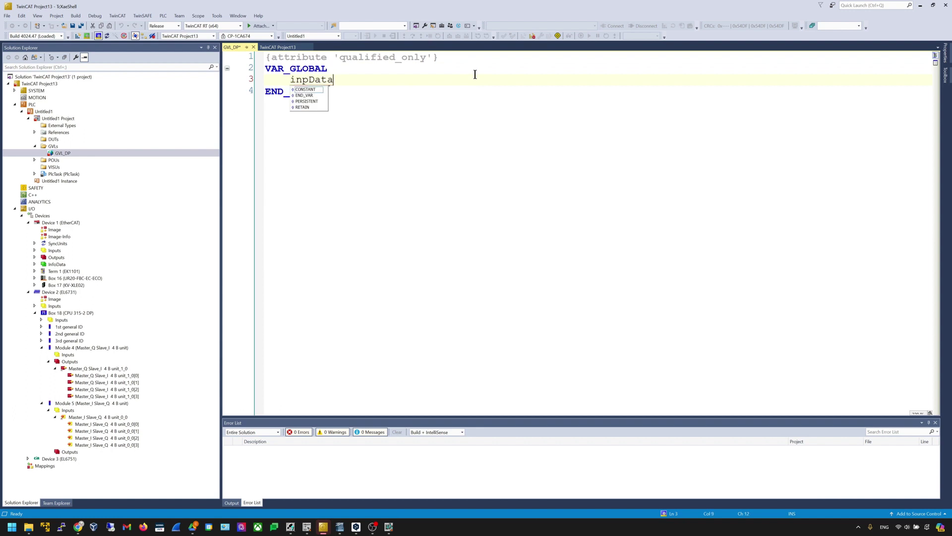
{"action": "type", "text": ":Arra"}
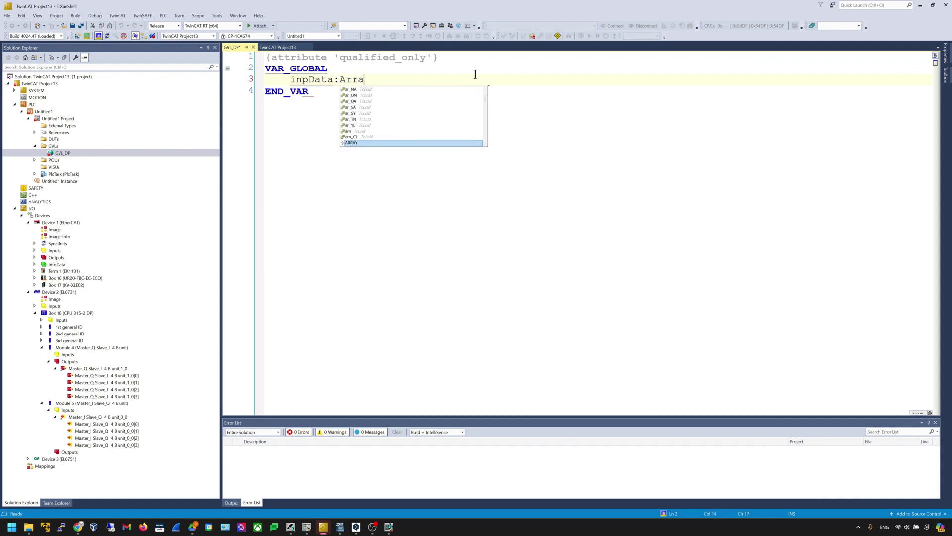
{"action": "key", "text": "BackSpace"}
{"action": "key", "text": "BackSpace"}
{"action": "key", "text": "BackSpace"}
{"action": "key", "text": "BackSpace"}
{"action": "key", "text": "BackSpace"}
{"action": "type", "text": "AT %"}
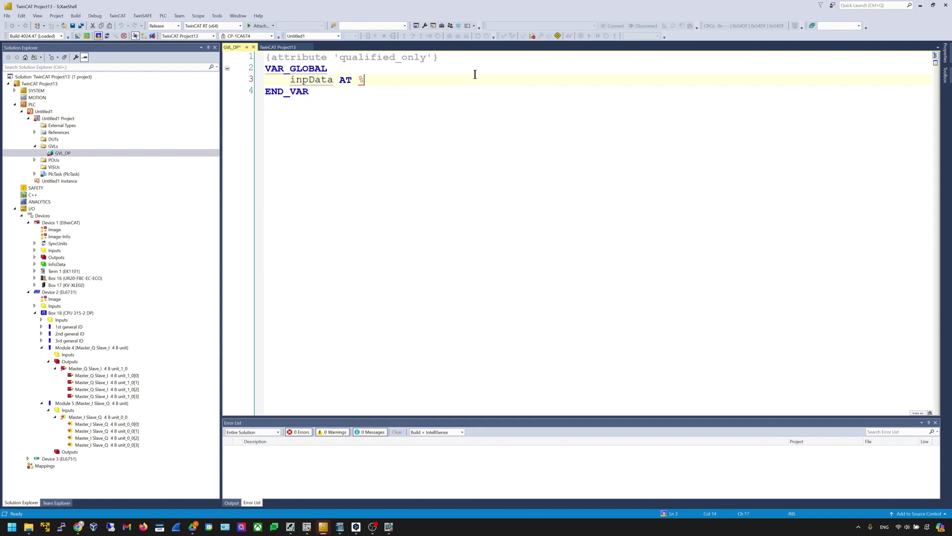
{"action": "type", "text": "I* :arrayu"}
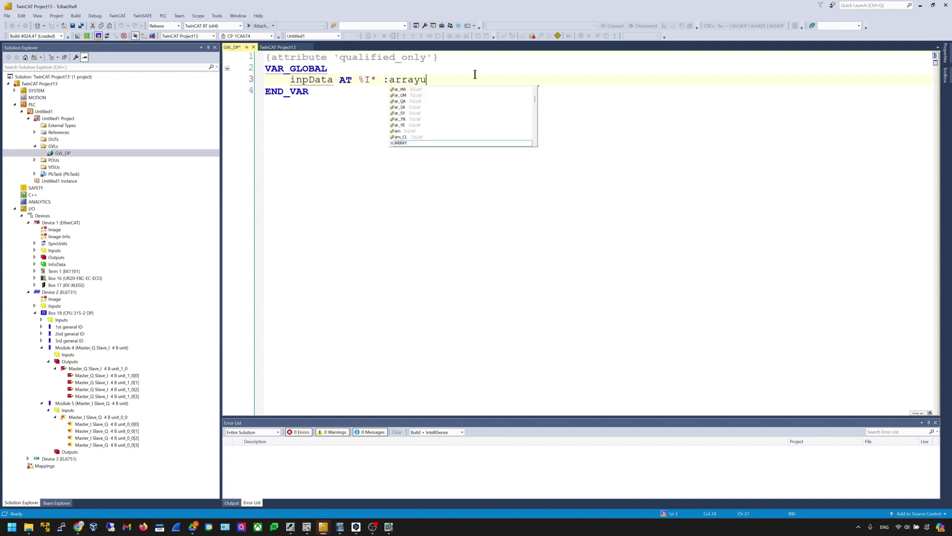
{"action": "key", "text": "Escape"}
{"action": "key", "text": "BackSpace"}
{"action": "type", "text": "[0."}
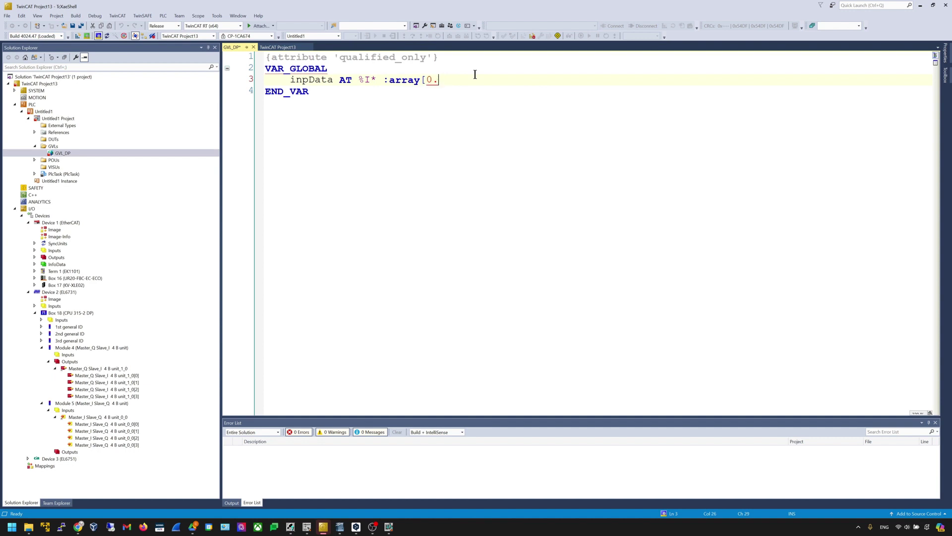
{"action": "type", "text": ".3]OF BYTE;"}
{"action": "key", "text": "Return"}
Declare outData below inpData, allocated AT %Q* as ARRAY[0..3] OF BYTE, and save GVL_DP
{"action": "type", "text": "P"}
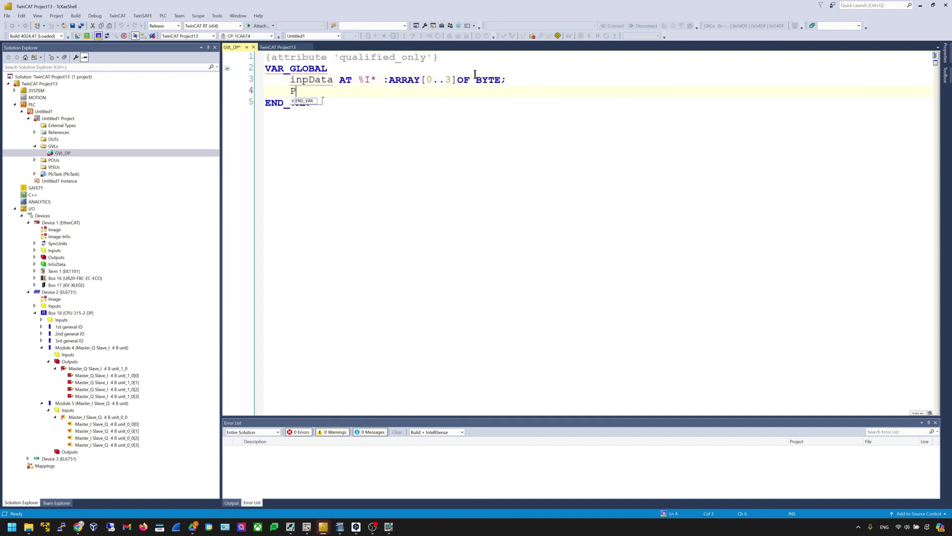
{"action": "key", "text": "BackSpace"}
{"action": "type", "text": "outData AT %"}
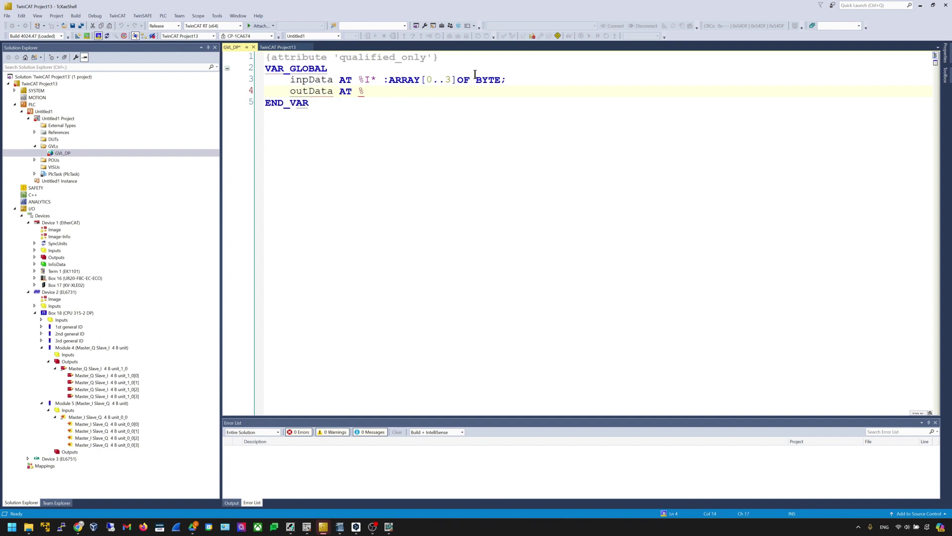
{"action": "type", "text": "Q* :ar"}
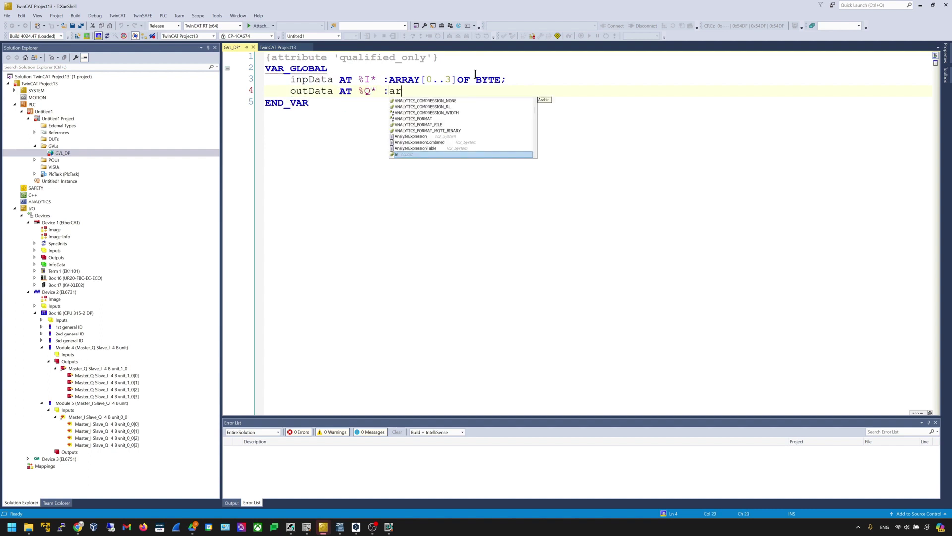
{"action": "type", "text": "ray[0.."}
{"action": "key", "text": "BackSpace"}
{"action": "key", "text": "BackSpace"}
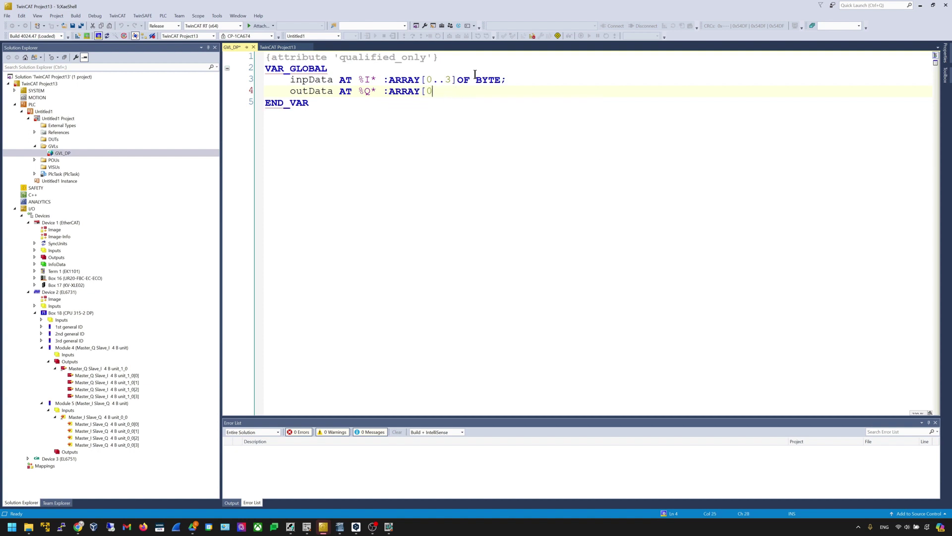
{"action": "type", "text": "..3"}
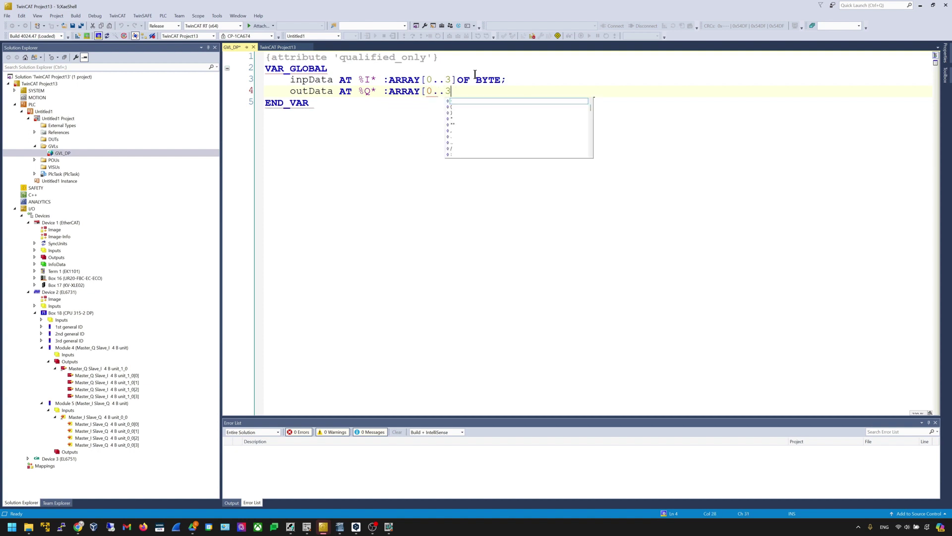
{"action": "type", "text": "]o"}
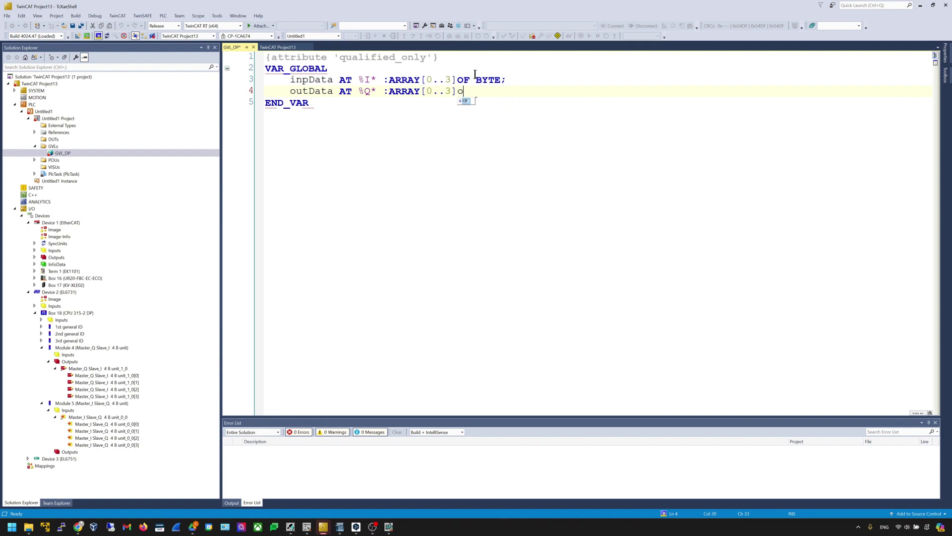
{"action": "type", "text": "f n"}
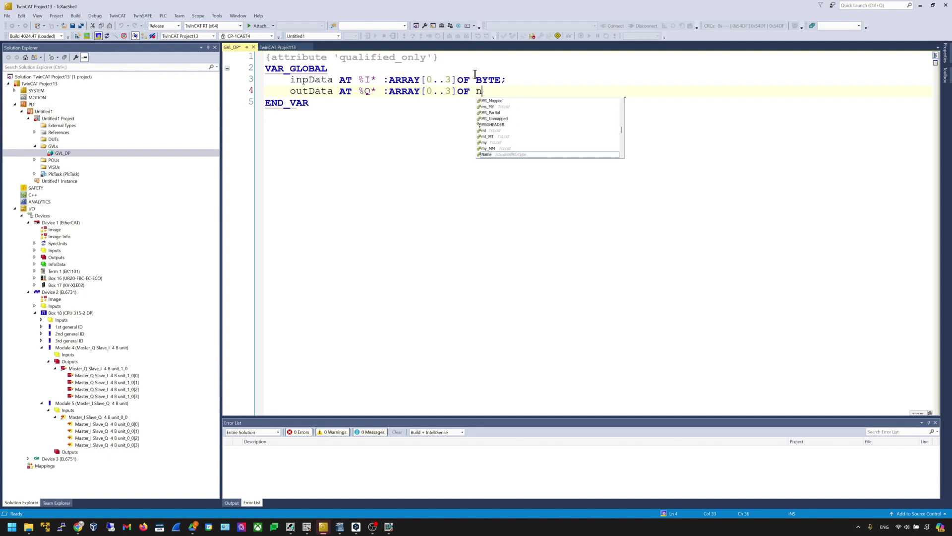
{"action": "key", "text": "BackSpace"}
{"action": "type", "text": "byte;"}
{"action": "key", "text": "ctrl+s"}
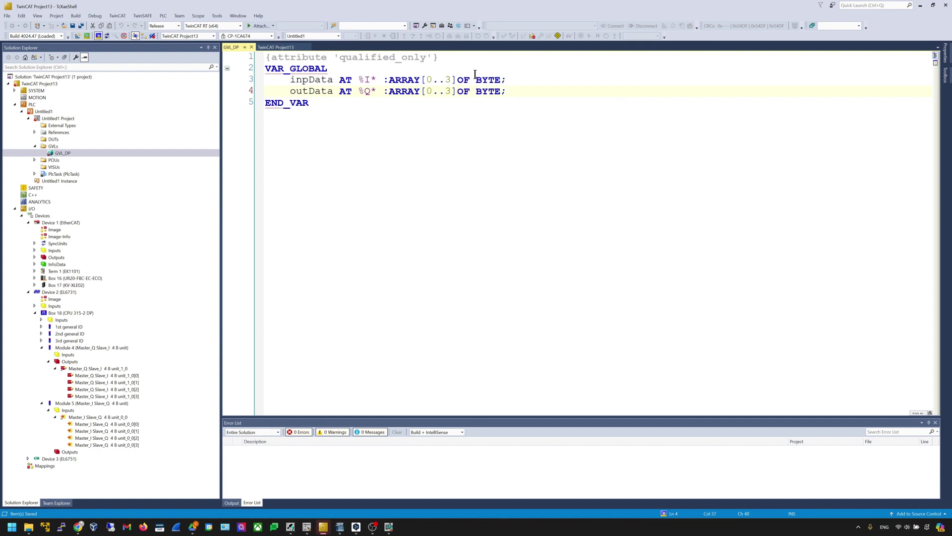
{"action": "left_click", "coordinate": [519, 123]}
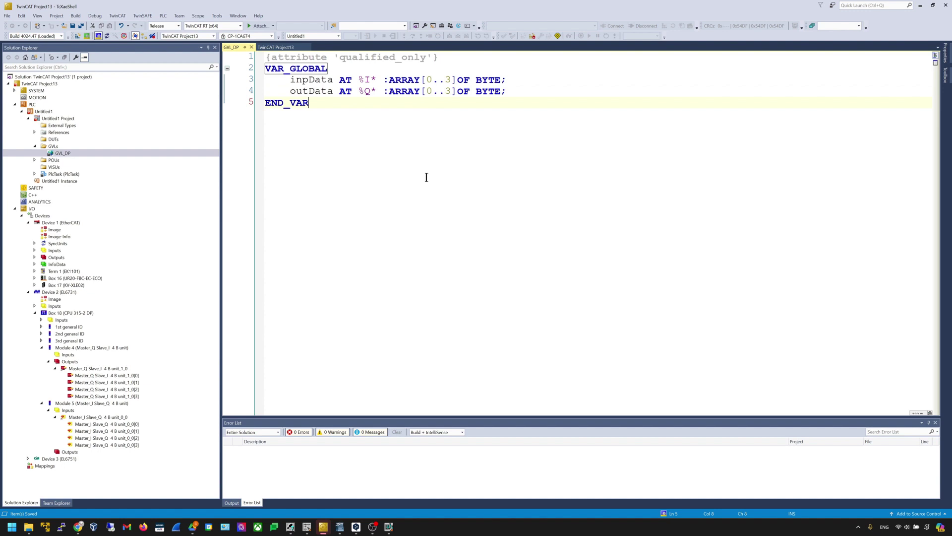
Open the MAIN program, assign 16#AC to GVL_DP.outData[0] in its body, and save
{"action": "double_click", "coordinate": [85, 162]}
{"action": "double_click", "coordinate": [84, 167]}
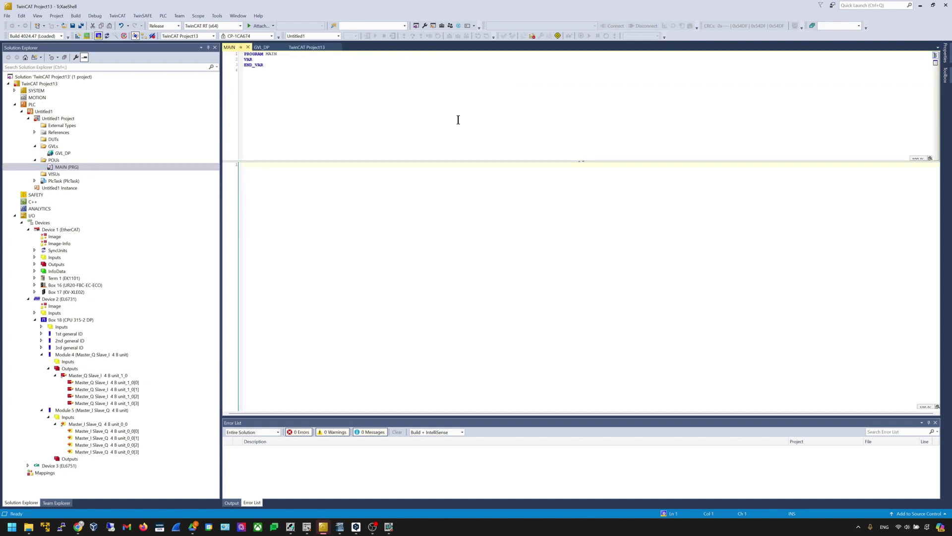
{"action": "scroll", "coordinate": [459, 119], "scroll_direction": "up", "scroll_amount": 2, "text": "ctrl"}
{"action": "left_click", "coordinate": [445, 202]}
{"action": "scroll", "coordinate": [444, 202], "scroll_direction": "up", "scroll_amount": 3, "text": "ctrl"}
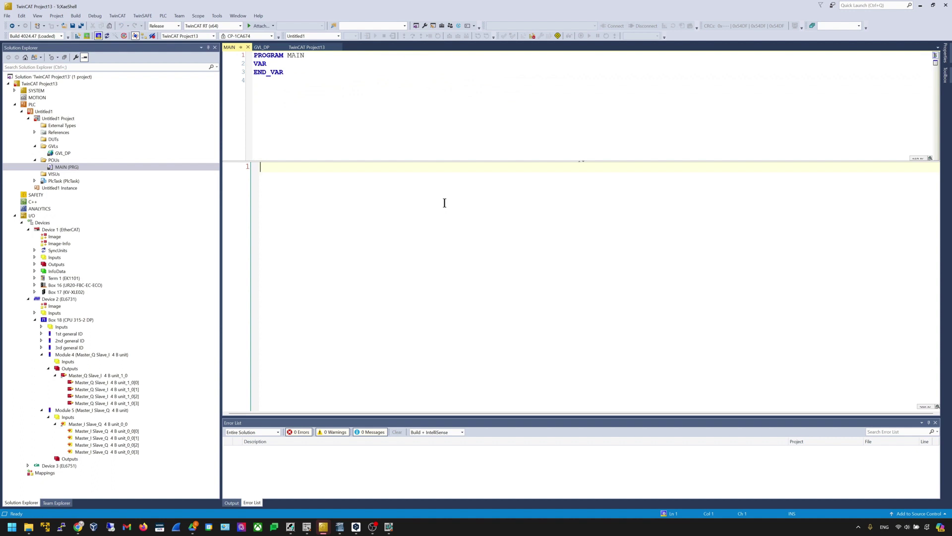
{"action": "type", "text": "gvl_"}
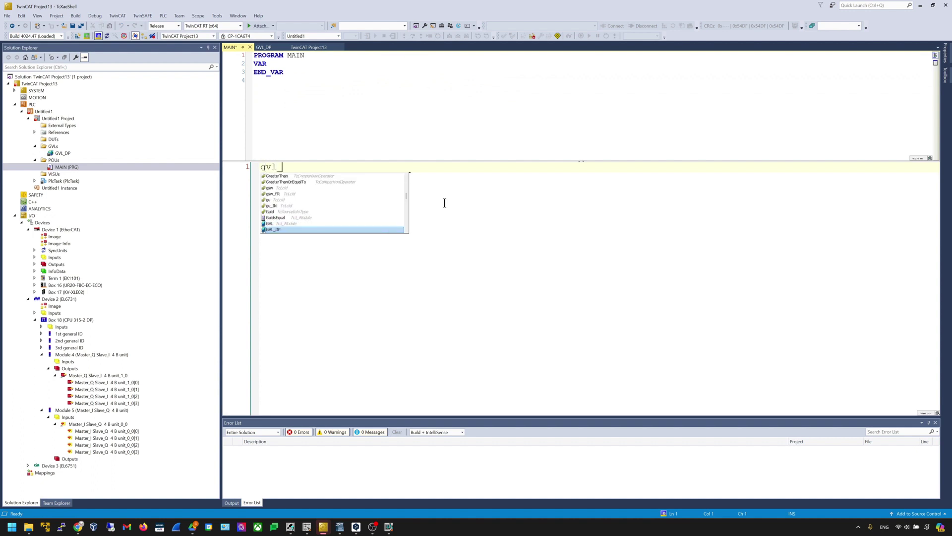
{"action": "key", "text": "Return"}
{"action": "type", "text": ".outData"}
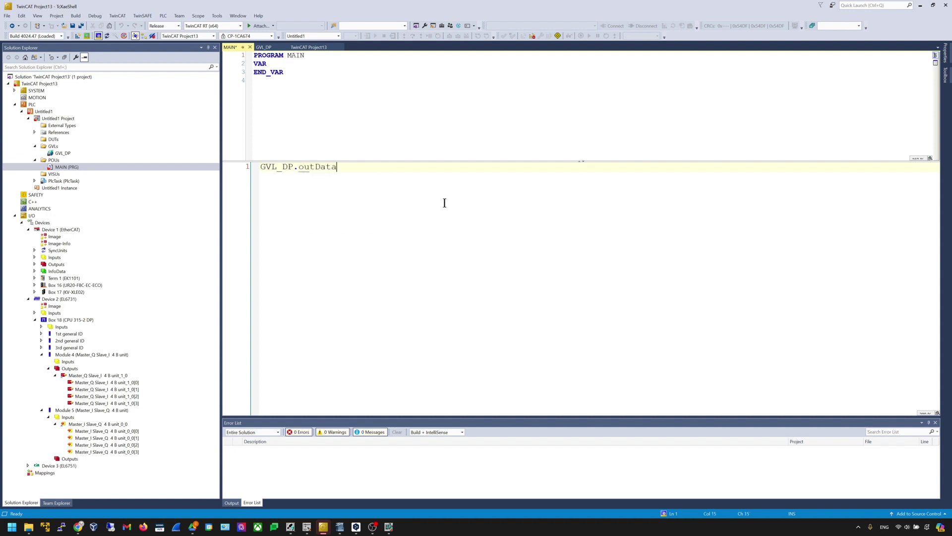
{"action": "type", "text": "[0]:=16#AC;"}
{"action": "key", "text": "ctrl+s"}
Duplicate the outData[0] assignment so that MAIN contains four identical lines
{"action": "key", "text": "ctrl+a"}
{"action": "key", "text": "ctrl+c"}
{"action": "key", "text": "Home"}
{"action": "key", "text": "ctrl+v"}
{"action": "key", "text": "ctrl+v"}
{"action": "key", "text": "ctrl+v"}
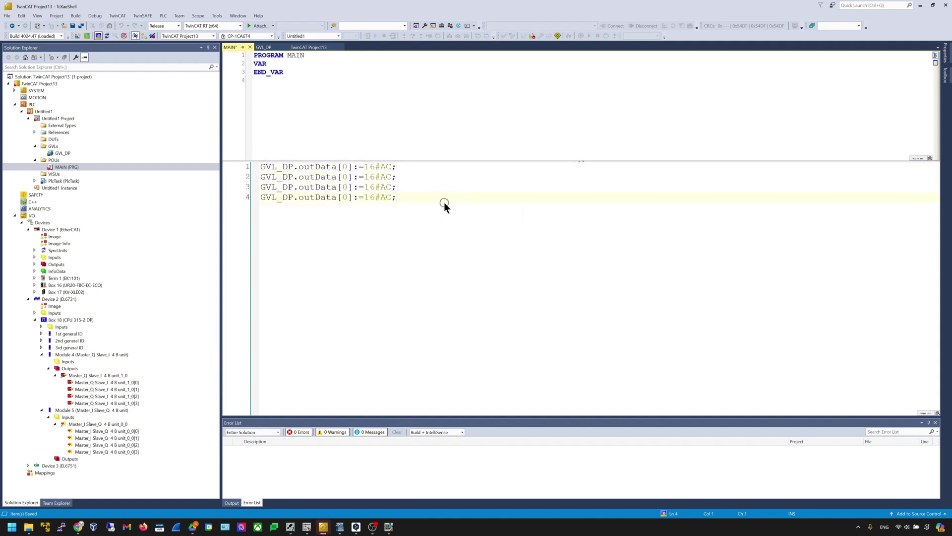
Change the outData array indices on lines 2 to 4 of MAIN to 1, 2 and 3
{"action": "key", "text": "End"}
{"action": "key", "text": "Left"}
{"action": "key", "text": "Left"}
{"action": "key", "text": "Left"}
{"action": "key", "text": "Left"}
{"action": "key", "text": "Left"}
{"action": "key", "text": "Left"}
{"action": "key", "text": "Left"}
{"action": "key", "text": "Left"}
{"action": "key", "text": "Left"}
{"action": "key", "text": "Up"}
{"action": "key", "text": "Up"}
{"action": "key", "text": "BackSpace"}
{"action": "type", "text": "1"}
{"action": "key", "text": "Down"}
{"action": "key", "text": "BackSpace"}
{"action": "type", "text": "2"}
{"action": "key", "text": "Down"}
{"action": "key", "text": "BackSpace"}
{"action": "type", "text": "3"}
Set outData[1] to 16#E1, outData[2] to 16#D8 and outData[3] to 16#92, and save MAIN
{"action": "key", "text": "Up"}
{"action": "key", "text": "Right"}
{"action": "key", "text": "Right"}
{"action": "key", "text": "Right"}
{"action": "key", "text": "Right"}
{"action": "key", "text": "Right"}
{"action": "key", "text": "Right"}
{"action": "key", "text": "Right"}
{"action": "key", "text": "Up"}
{"action": "key", "text": "Delete"}
{"action": "key", "text": "BackSpace"}
{"action": "type", "text": "EA"}
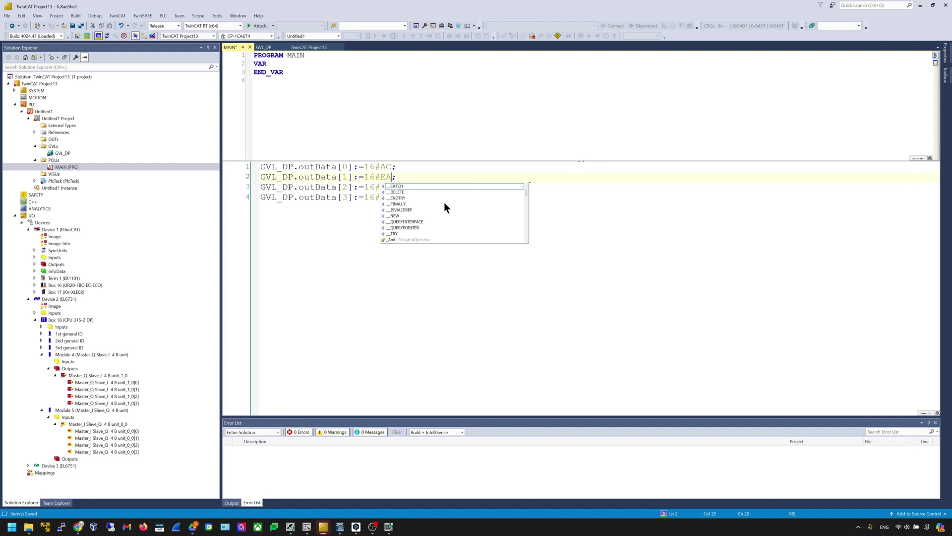
{"action": "key", "text": "BackSpace"}
{"action": "type", "text": "1"}
{"action": "key", "text": "Down"}
{"action": "key", "text": "BackSpace"}
{"action": "key", "text": "BackSpace"}
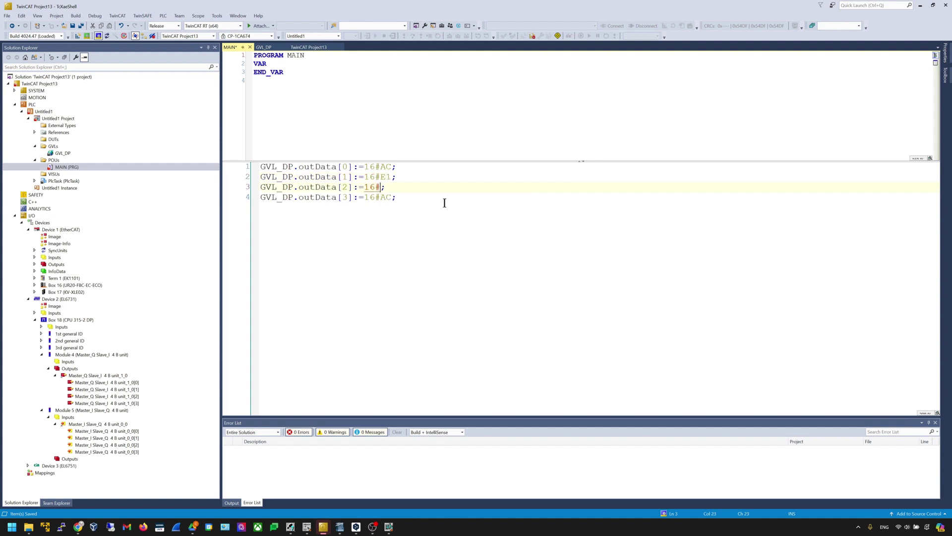
{"action": "type", "text": "D8"}
{"action": "key", "text": "Down"}
{"action": "key", "text": "BackSpace"}
{"action": "key", "text": "BackSpace"}
{"action": "type", "text": "8"}
{"action": "key", "text": "BackSpace"}
{"action": "type", "text": "92"}
{"action": "key", "text": "End"}
{"action": "key", "text": "ctrl+s"}
Build the solution and dismiss the sync master warning for Device 1 (EtherCAT)
{"action": "left_click", "coordinate": [76, 16]}
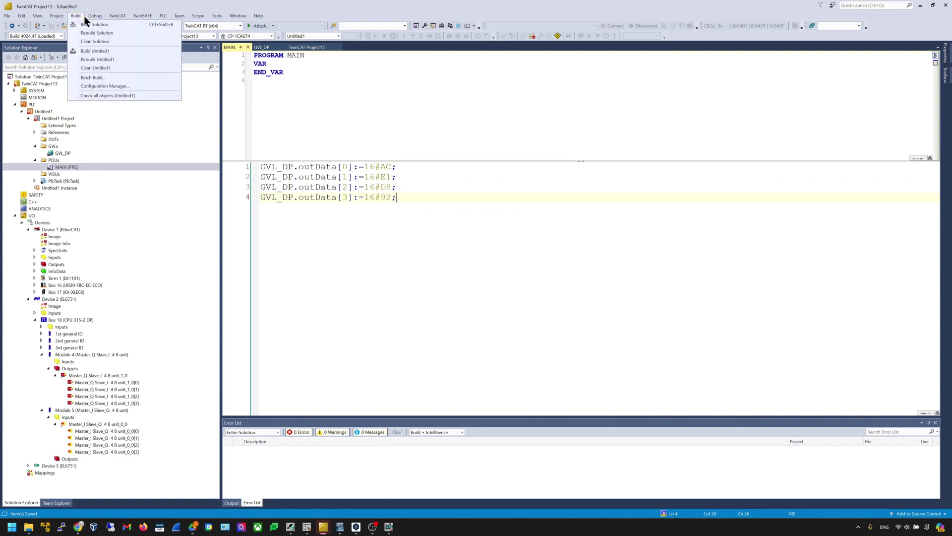
{"action": "left_click", "coordinate": [83, 24]}
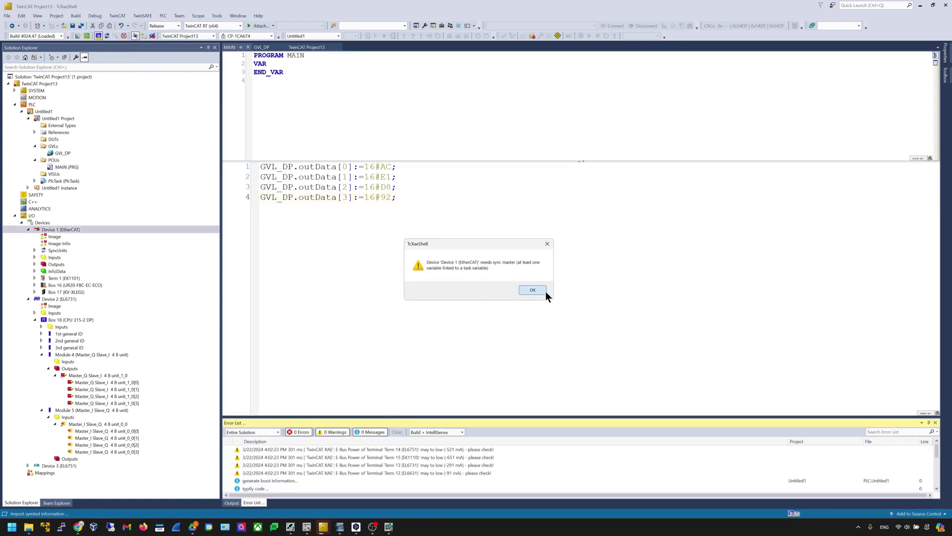
{"action": "left_click", "coordinate": [532, 290]}
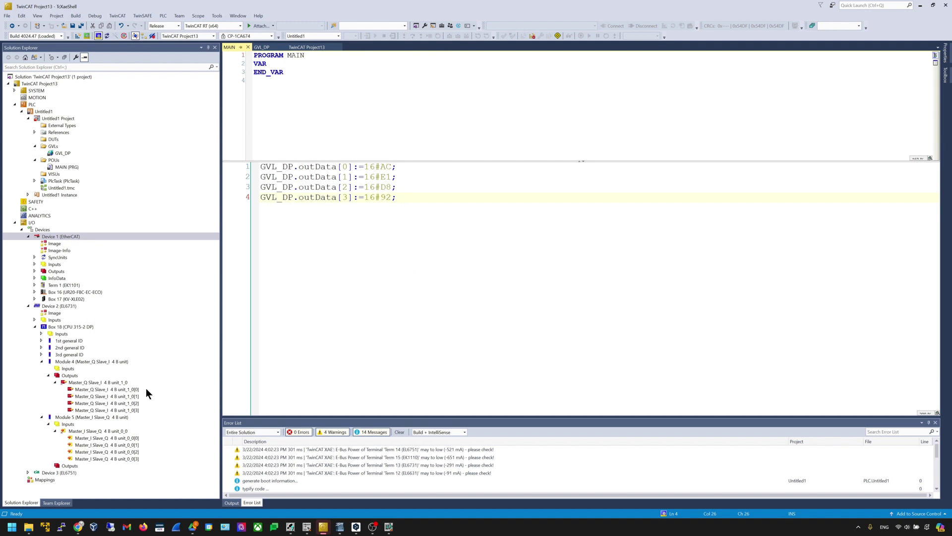
{"action": "left_click", "coordinate": [61, 308]}
{"action": "left_click", "coordinate": [99, 389]}
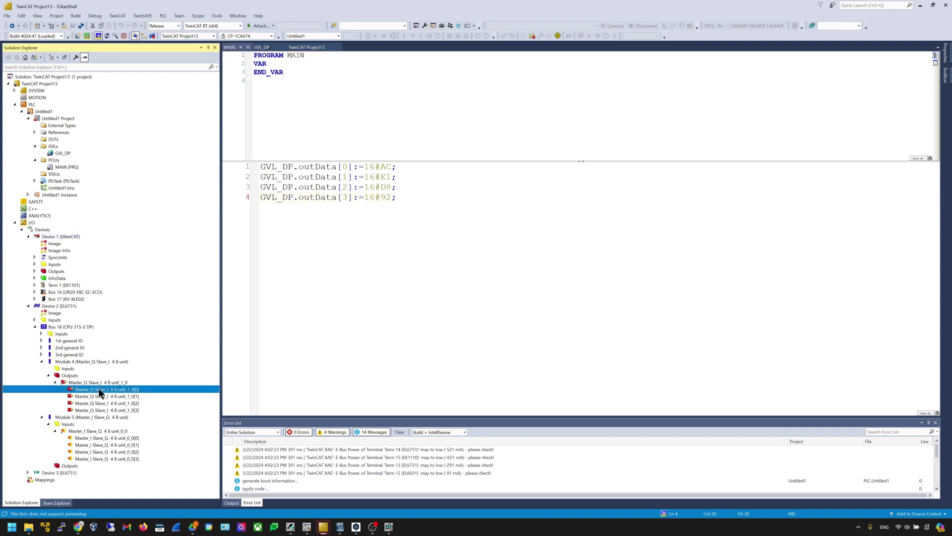
{"action": "left_click", "coordinate": [100, 410], "text": "shift"}
{"action": "left_click", "coordinate": [99, 409]}
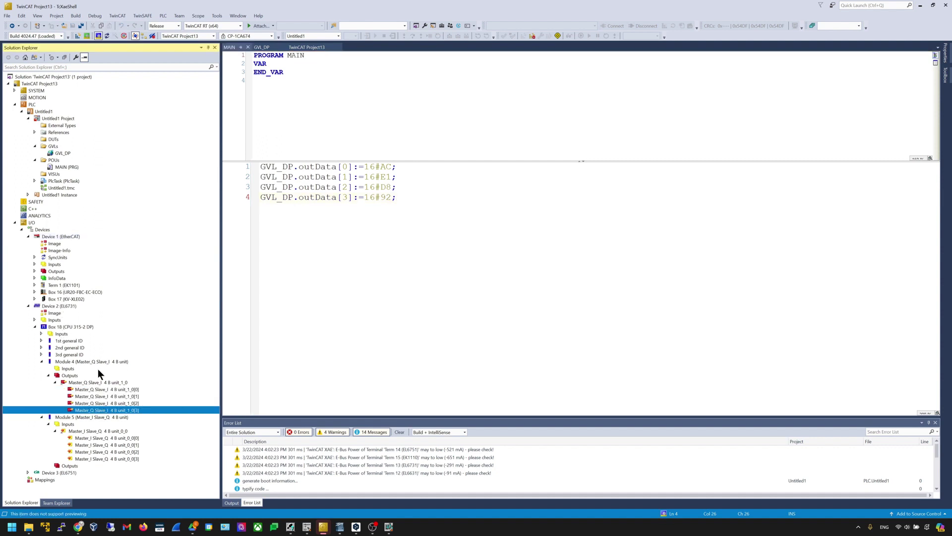
In Device 2's EL6731 settings, search for the hardware and assign Term 13 (EL6731) to the device
{"action": "left_click", "coordinate": [69, 306]}
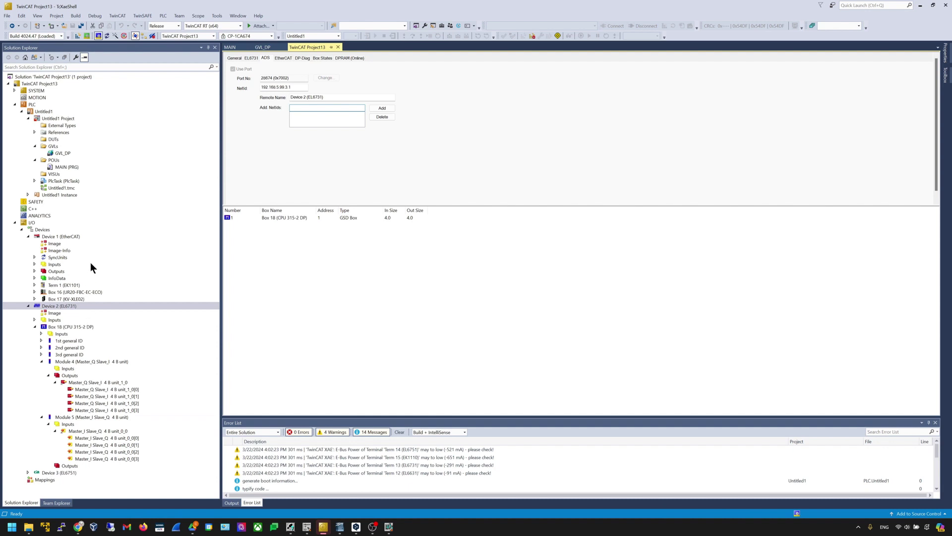
{"action": "left_click", "coordinate": [253, 58]}
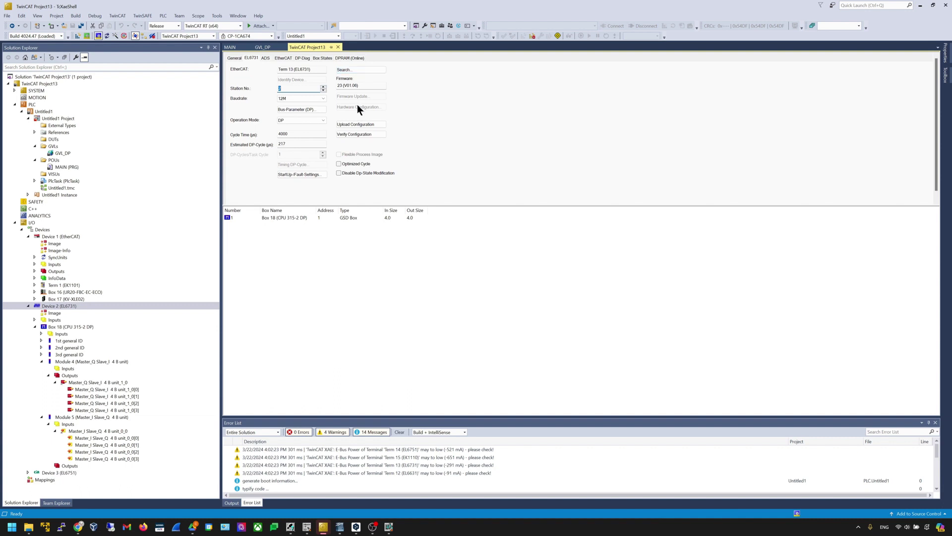
{"action": "left_click", "coordinate": [357, 70]}
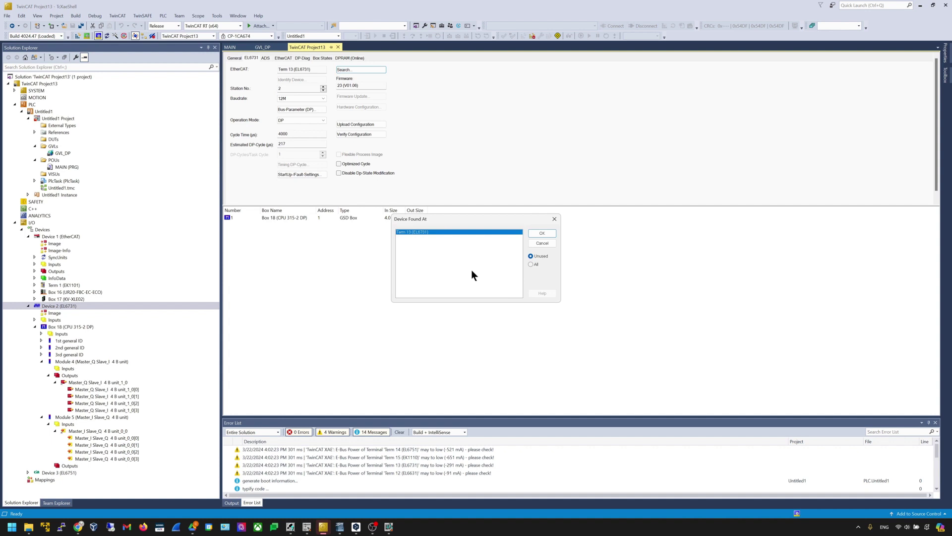
{"action": "double_click", "coordinate": [406, 233]}
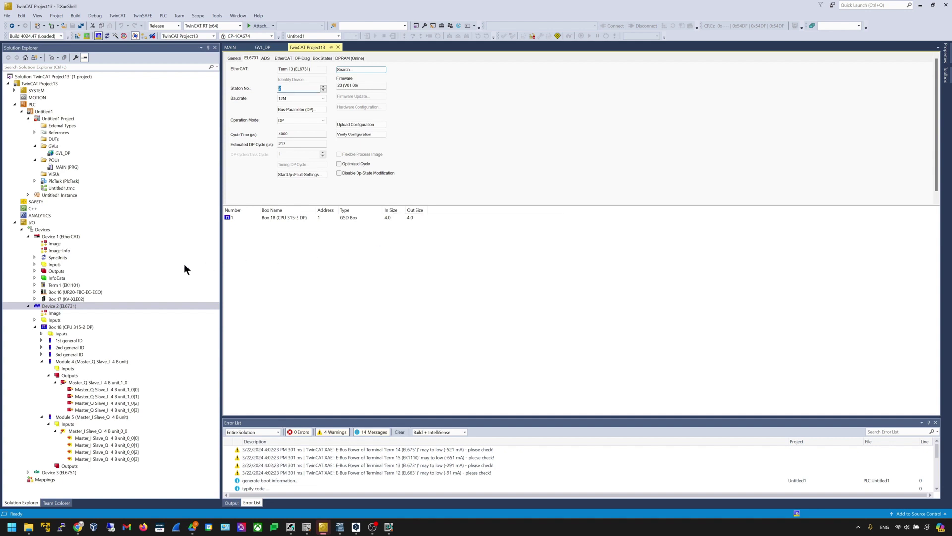
Expand Term 1 (EK1101) and examine the process variables of Term 13 (EL6731)
{"action": "left_click", "coordinate": [75, 286]}
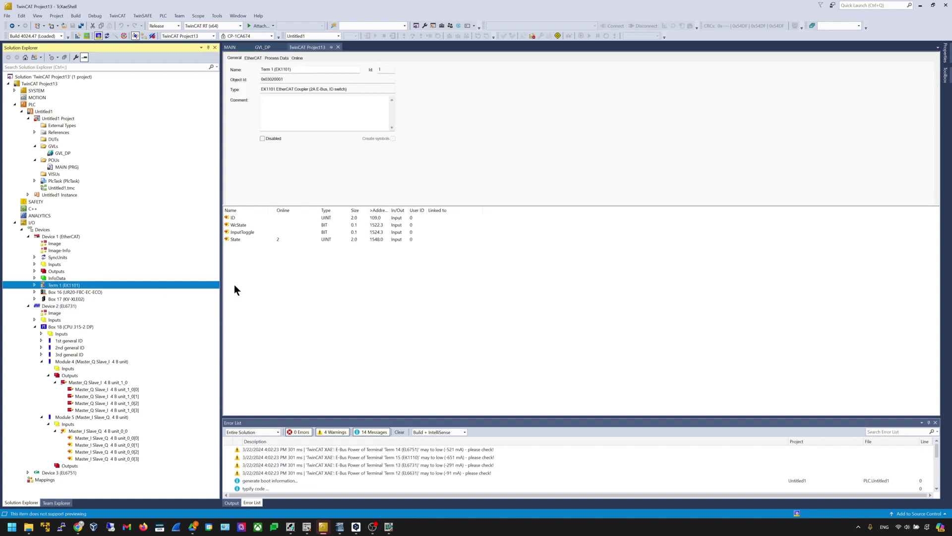
{"action": "key", "text": "Right"}
{"action": "key", "text": "Down"}
{"action": "key", "text": "Down"}
{"action": "key", "text": "Down"}
{"action": "key", "text": "Down"}
{"action": "key", "text": "Down"}
{"action": "key", "text": "Down"}
{"action": "key", "text": "Down"}
{"action": "key", "text": "Down"}
{"action": "key", "text": "Down"}
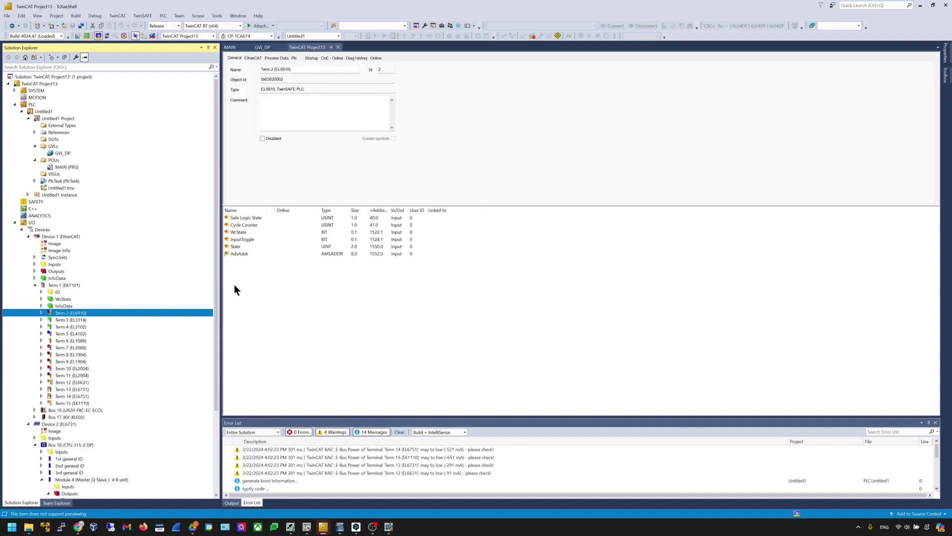
{"action": "key", "text": "Down"}
{"action": "key", "text": "Down"}
{"action": "key", "text": "Down"}
{"action": "key", "text": "Down"}
{"action": "key", "text": "Down"}
{"action": "key", "text": "Down"}
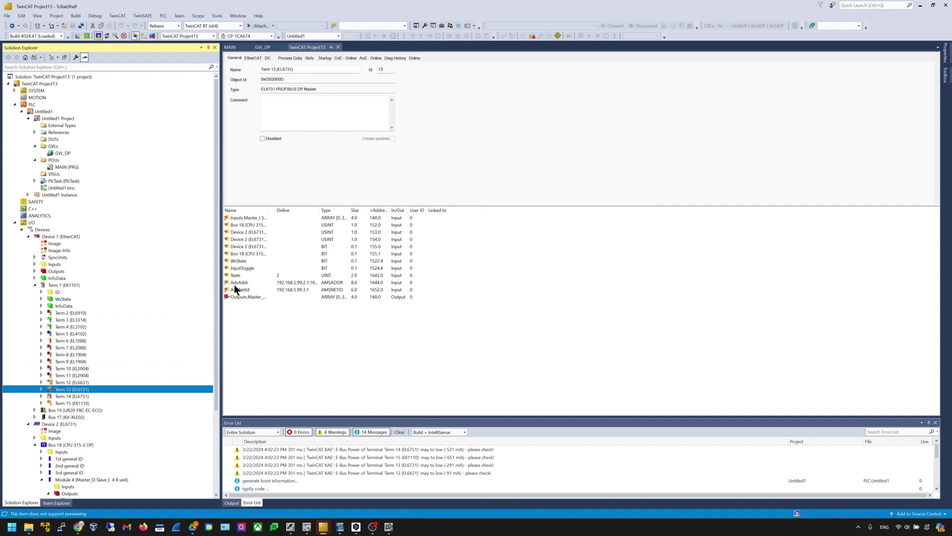
{"action": "scroll", "coordinate": [180, 387], "scroll_direction": "down", "scroll_amount": 5}
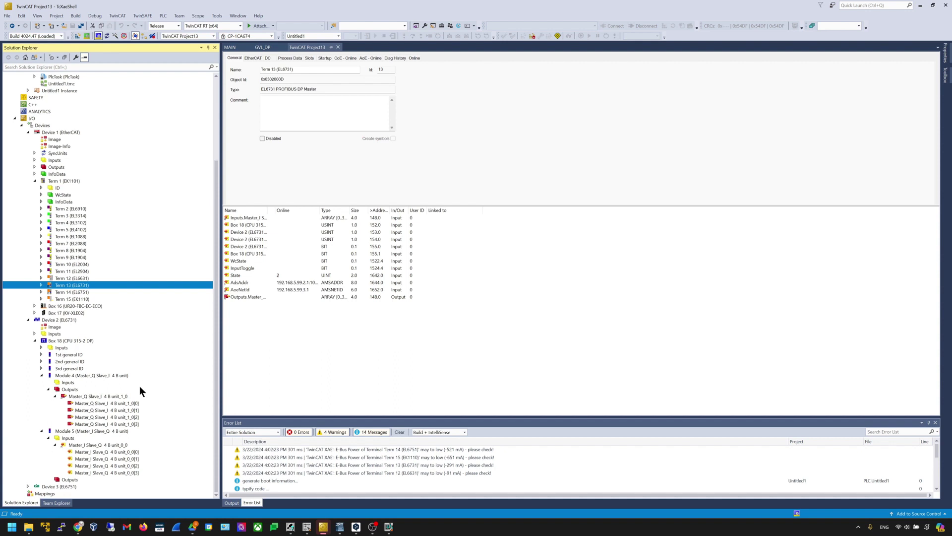
Link the four Master_Q Slave_I output bytes of Module 4 to the PLC variable GVL_DP.outData as a multi link
{"action": "left_click", "coordinate": [130, 404]}
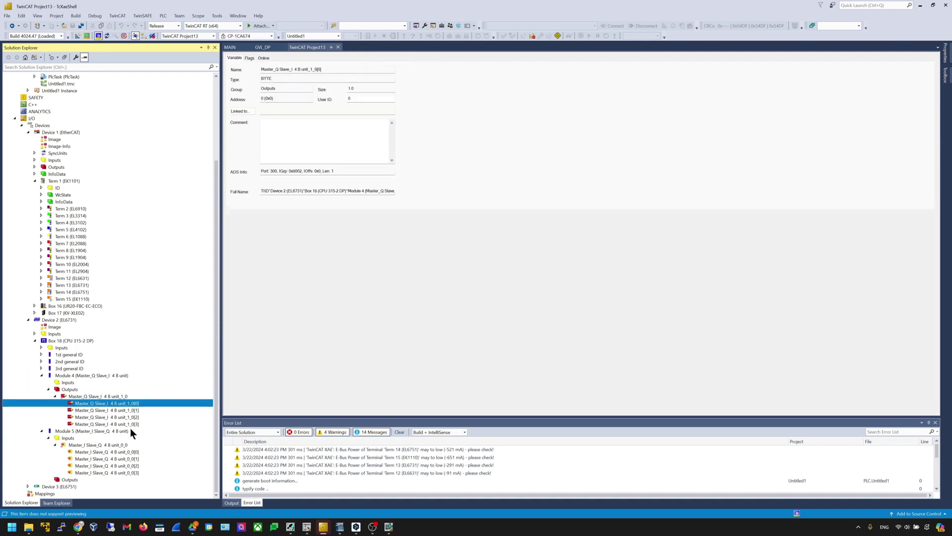
{"action": "left_click", "coordinate": [130, 424], "text": "shift"}
{"action": "right_click", "coordinate": [136, 412]}
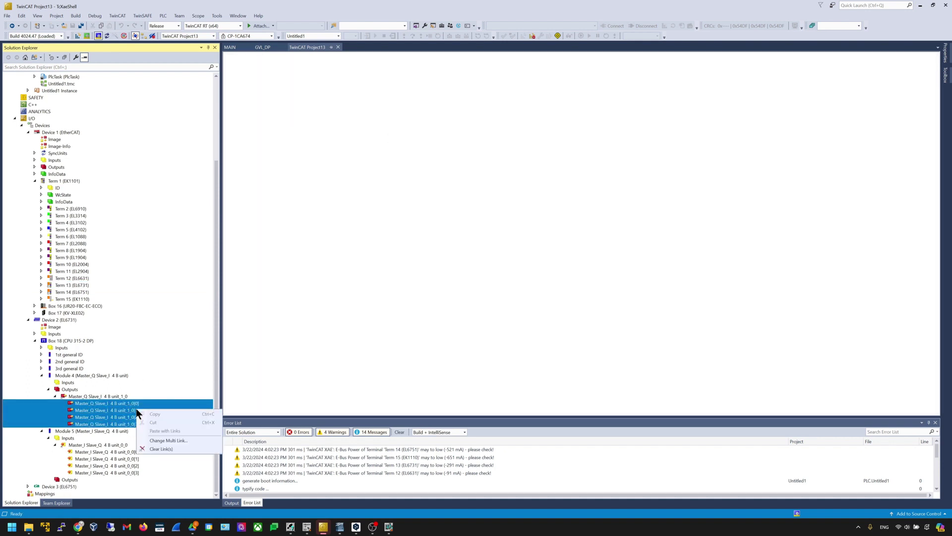
{"action": "left_click", "coordinate": [151, 440]}
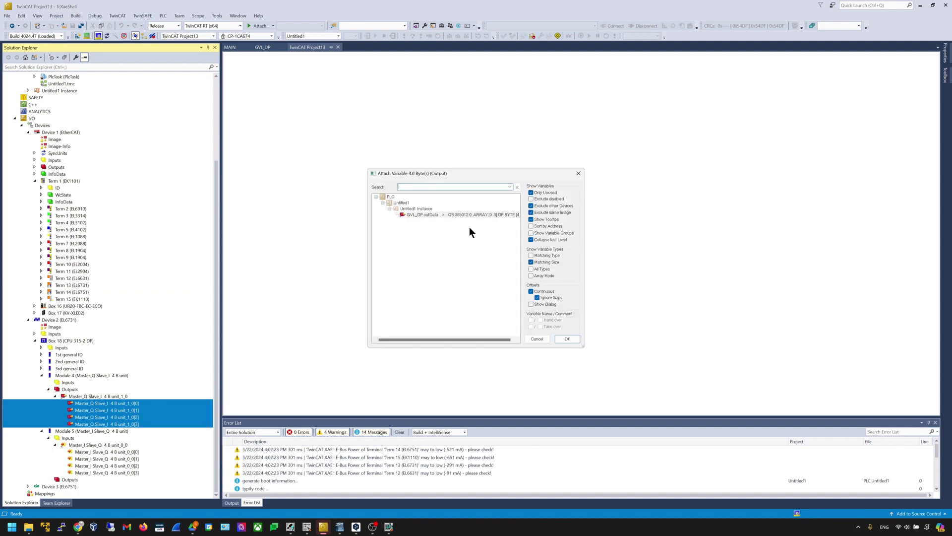
{"action": "double_click", "coordinate": [477, 215]}
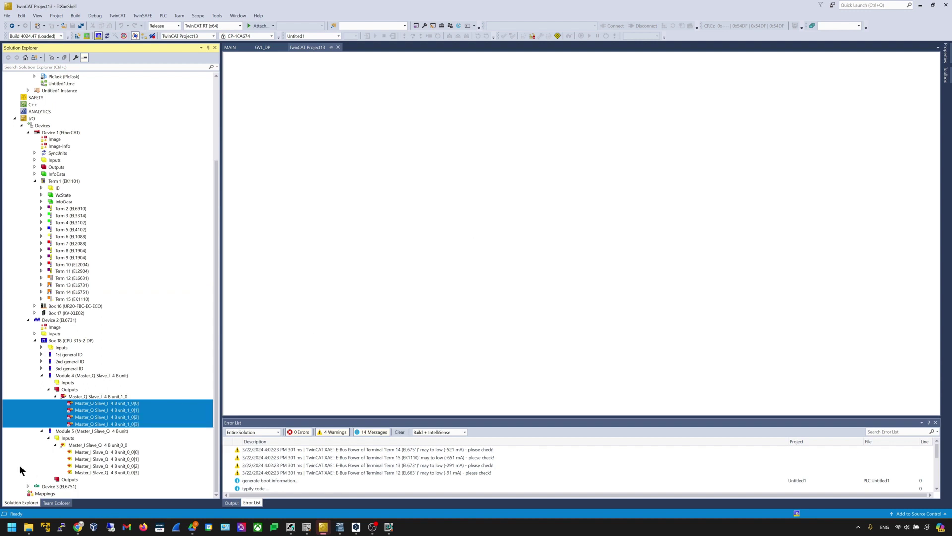
Link the four Master_I Slave_Q input bytes of Module 5 to GVL_DP.inpData as a multi link and dismiss the file modification notice
{"action": "left_click", "coordinate": [117, 452]}
{"action": "left_click", "coordinate": [120, 471], "text": "shift"}
{"action": "right_click", "coordinate": [120, 471]}
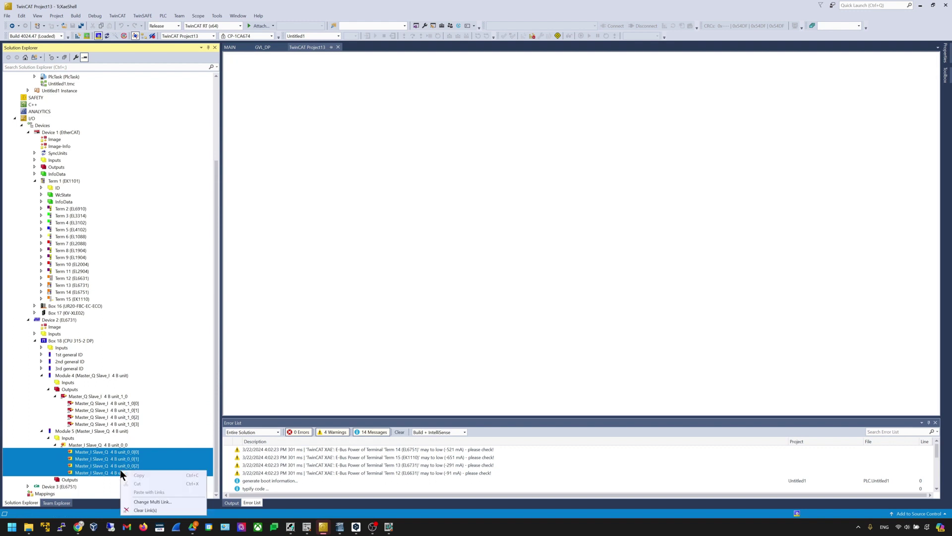
{"action": "left_click", "coordinate": [177, 499]}
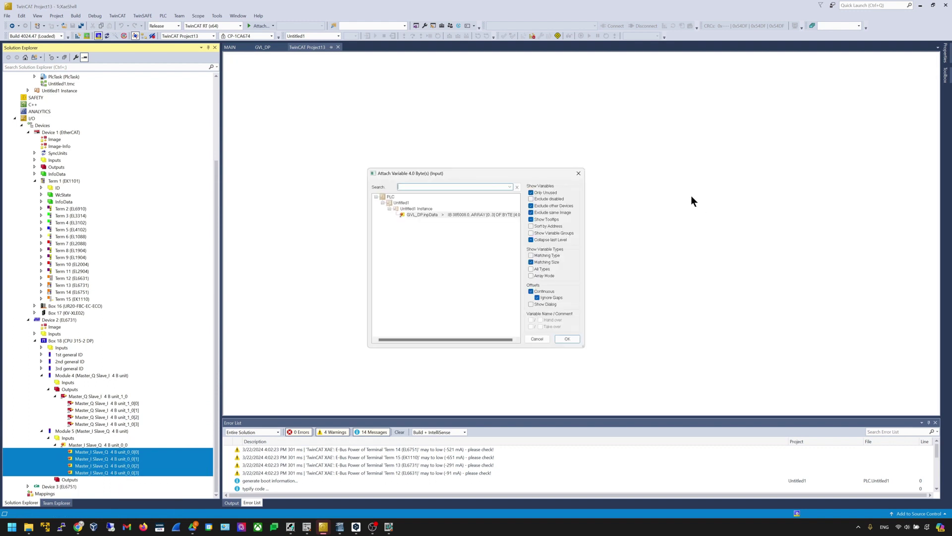
{"action": "left_click", "coordinate": [482, 217]}
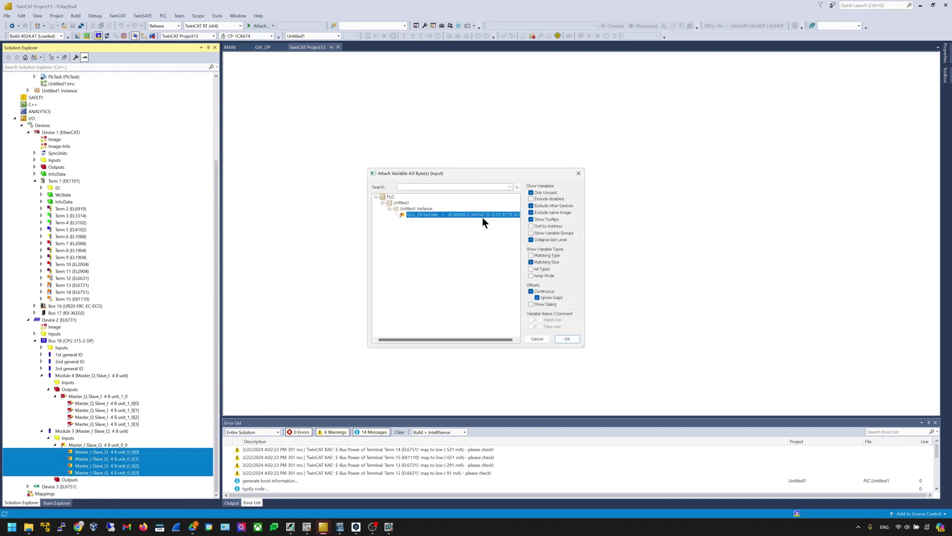
{"action": "left_click", "coordinate": [569, 339]}
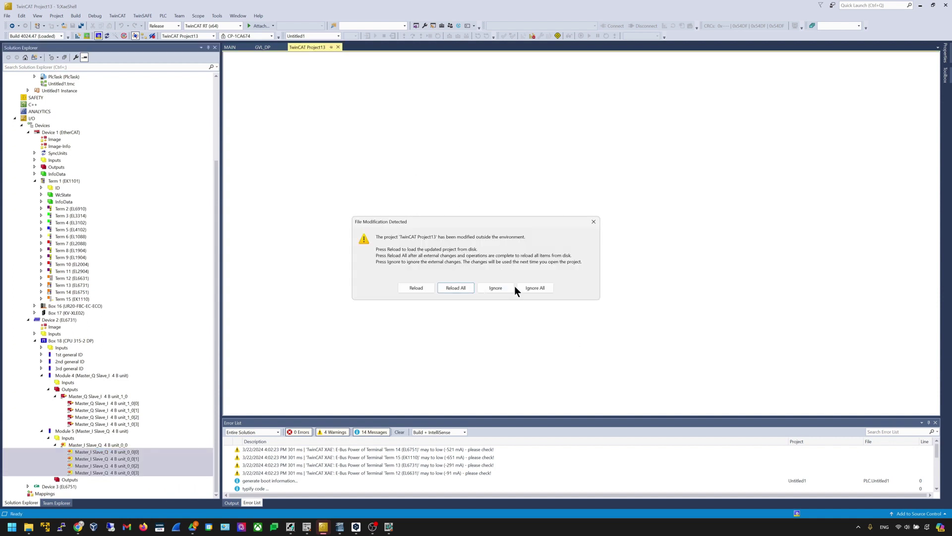
{"action": "left_click", "coordinate": [594, 221]}
{"action": "left_click", "coordinate": [592, 221]}
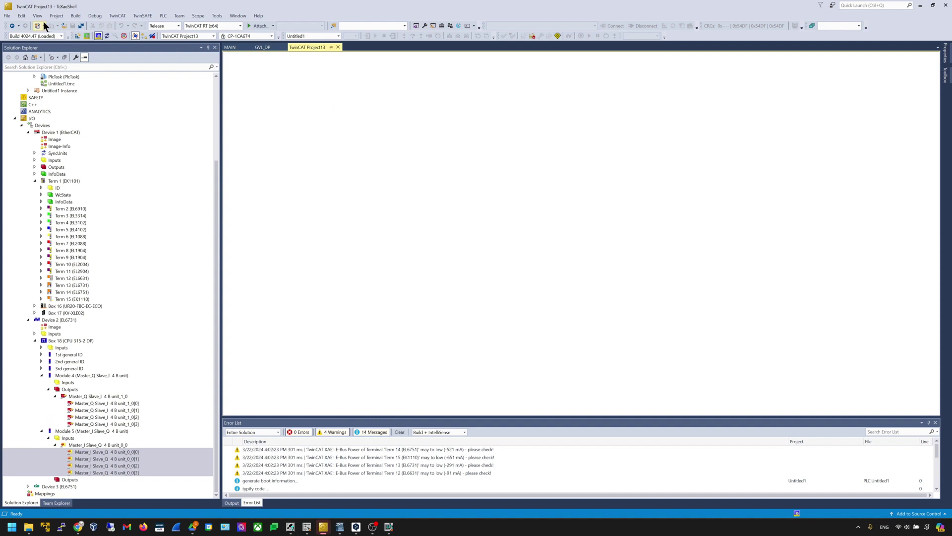
Activate the configuration, restart the TwinCAT system in Run Mode and log in to the PLC
{"action": "left_click", "coordinate": [79, 36]}
{"action": "left_click", "coordinate": [475, 281]}
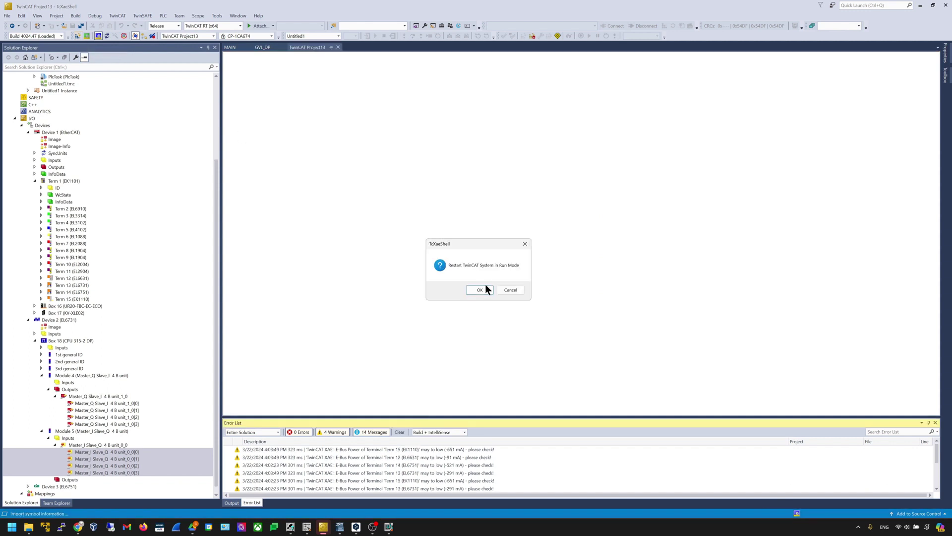
{"action": "left_click", "coordinate": [482, 290]}
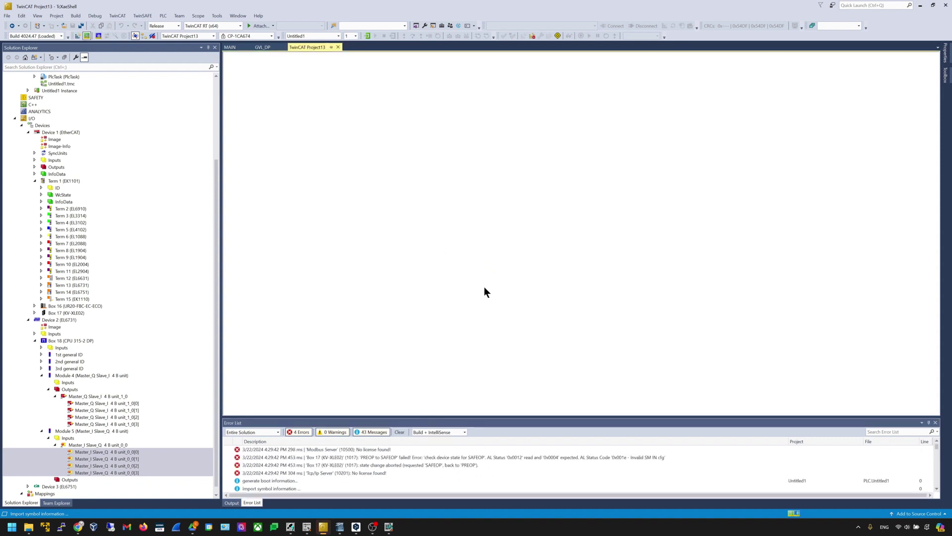
{"action": "left_click", "coordinate": [367, 37]}
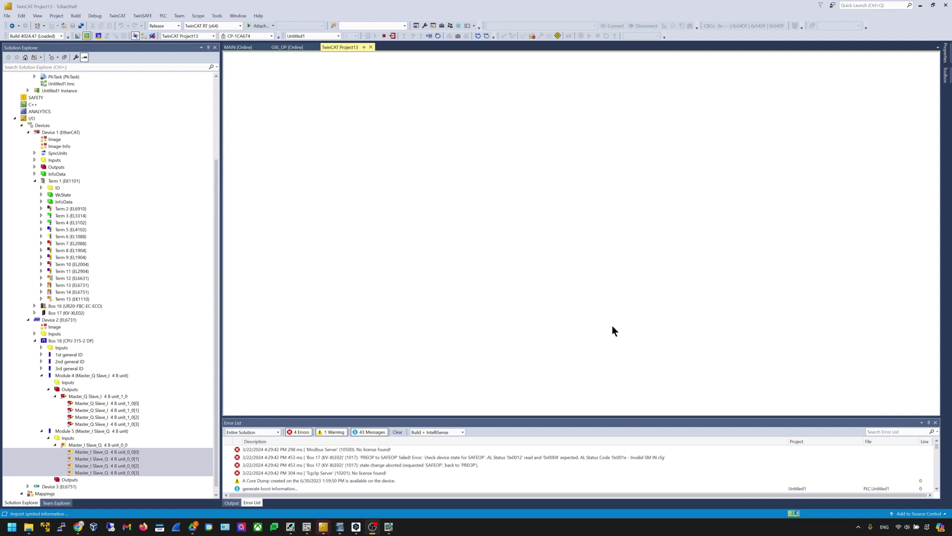
Switch to the Camera app to check the status LEDs on the Beckhoff and Siemens hardware, and minimize it again
{"action": "left_click", "coordinate": [11, 527]}
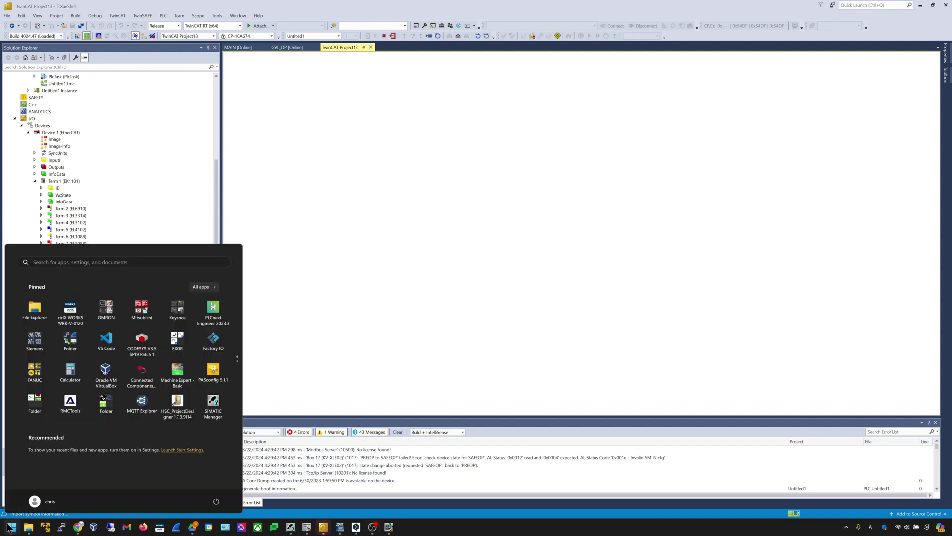
{"action": "type", "text": "camera"}
{"action": "key", "text": "Return"}
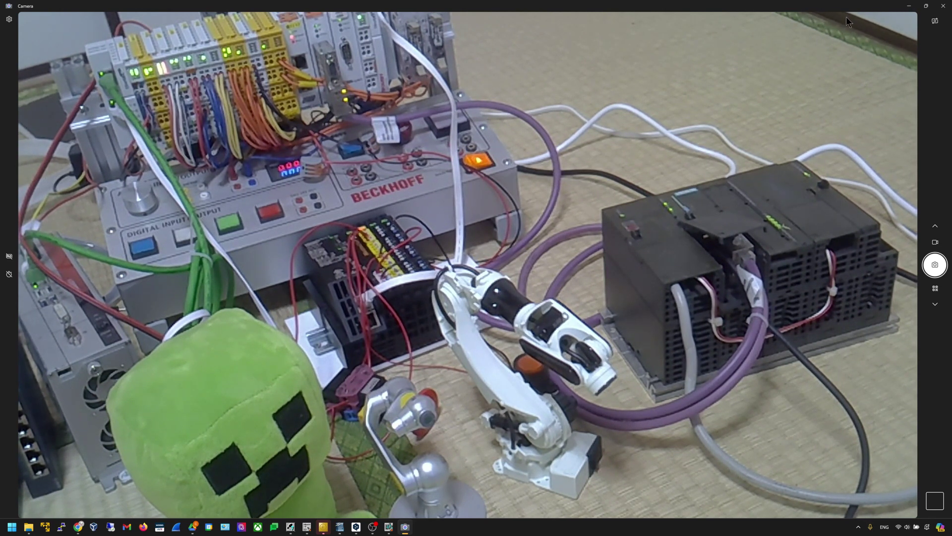
{"action": "left_click", "coordinate": [905, 5]}
Open the online view of GVL_DP, expand inpData and outData, and narrow the Expression column to bring the values closer
{"action": "left_click", "coordinate": [150, 197]}
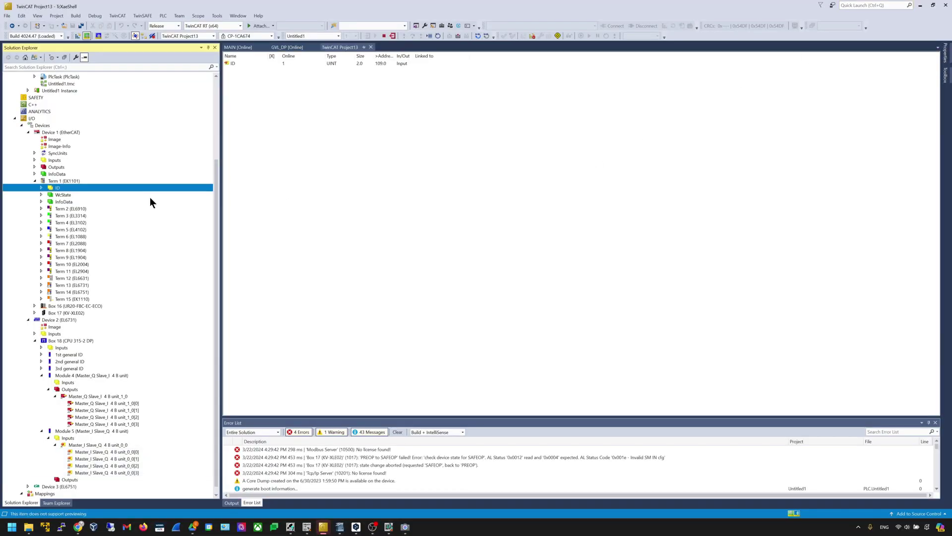
{"action": "double_click", "coordinate": [89, 153]}
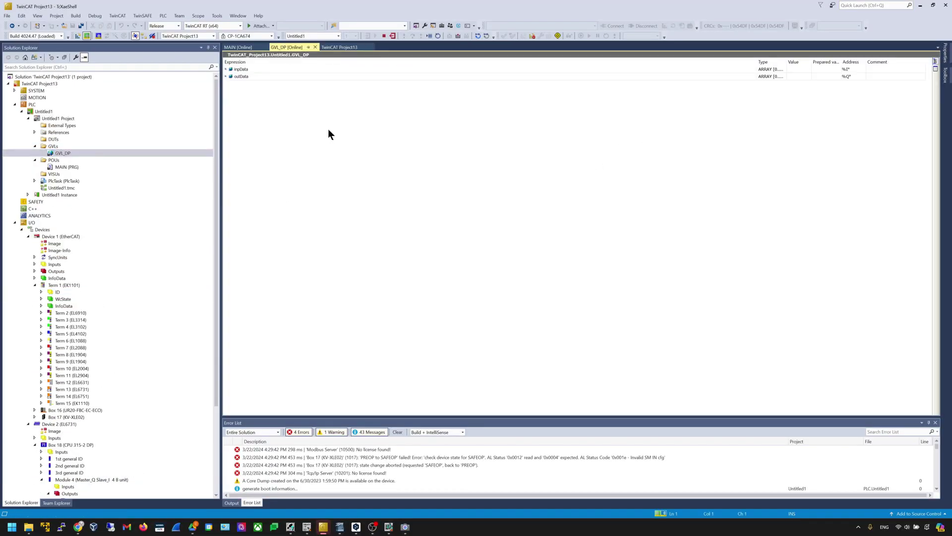
{"action": "left_click", "coordinate": [226, 69]}
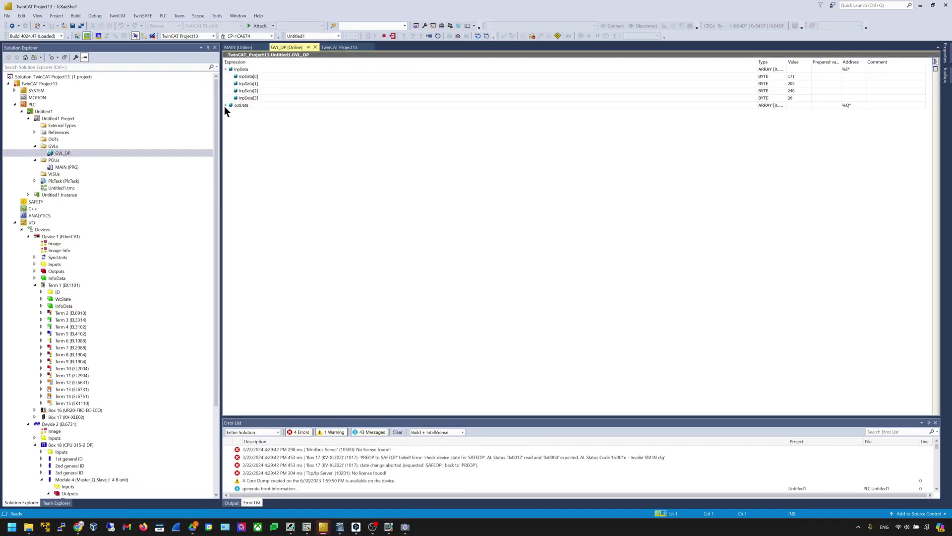
{"action": "left_click", "coordinate": [225, 105]}
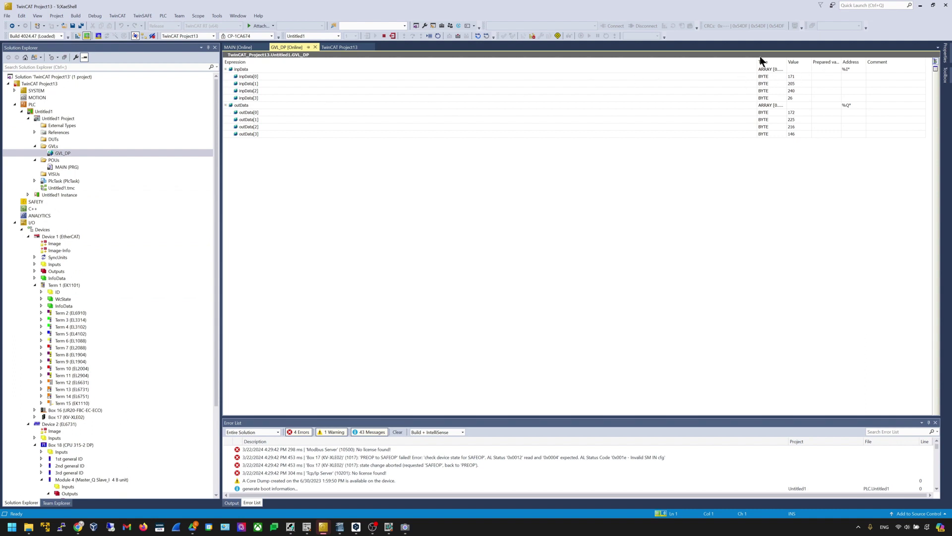
{"action": "left_click_drag", "start_coordinate": [759, 63], "coordinate": [266, 63]}
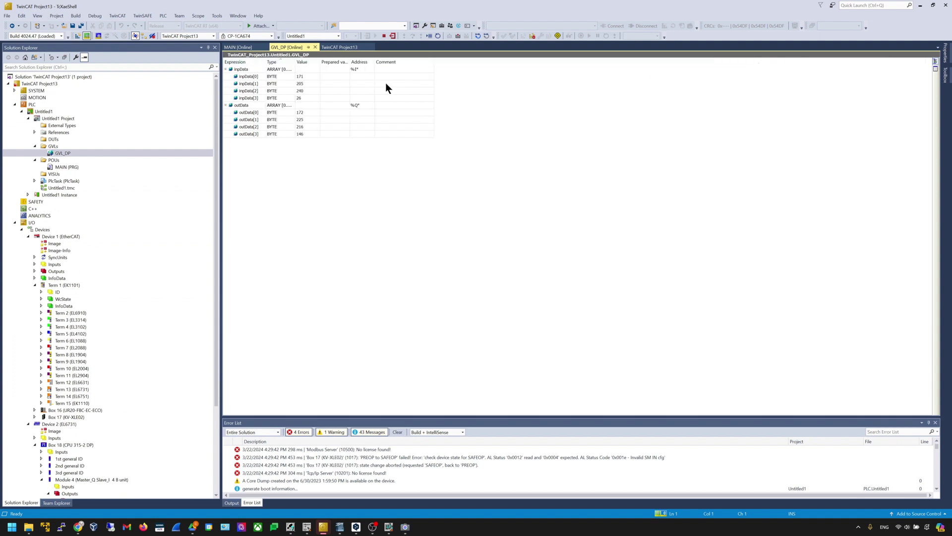
Set the display mode of the GVL_DP online values to Hexadecimal
{"action": "right_click", "coordinate": [386, 83]}
{"action": "mouse_move", "coordinate": [432, 179]}
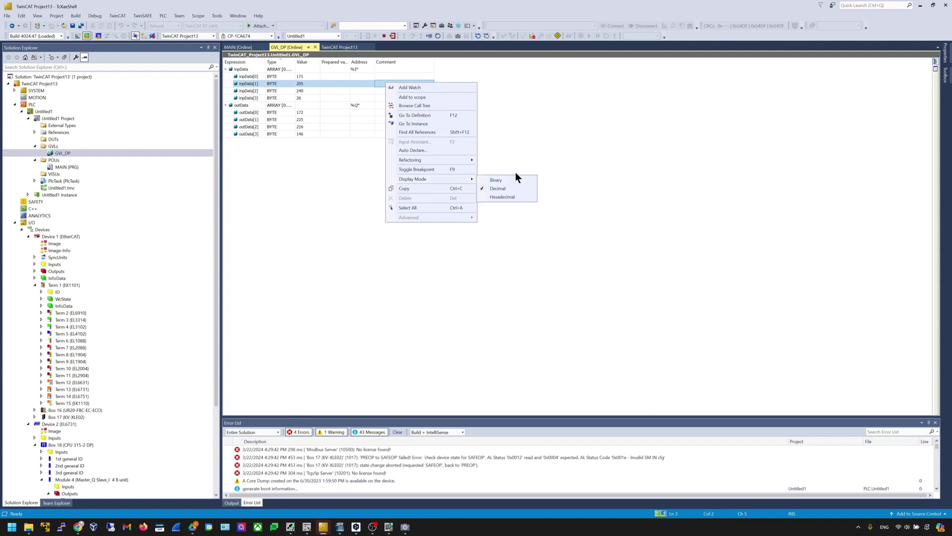
{"action": "left_click", "coordinate": [514, 195]}
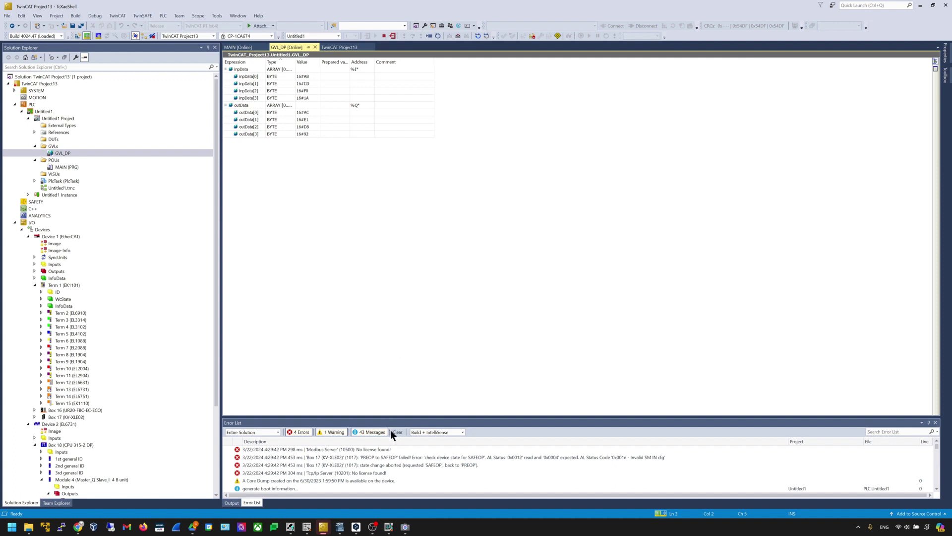
Switch to the Siemens LAD/STL/FBD editor to compare OB1's online input and output words with GVL_DP, and return to TwinCAT
{"action": "left_click", "coordinate": [306, 526]}
{"action": "left_click", "coordinate": [326, 251]}
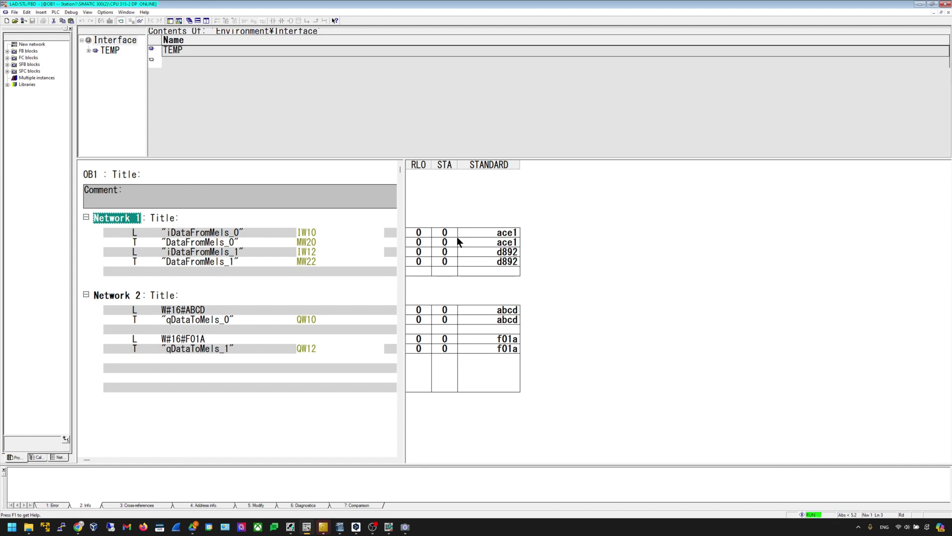
{"action": "left_click", "coordinate": [920, 5]}
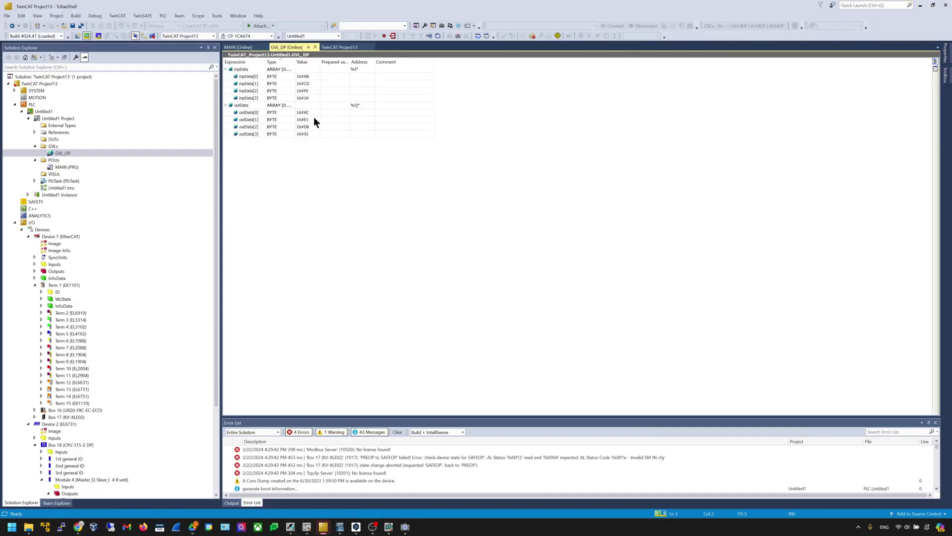